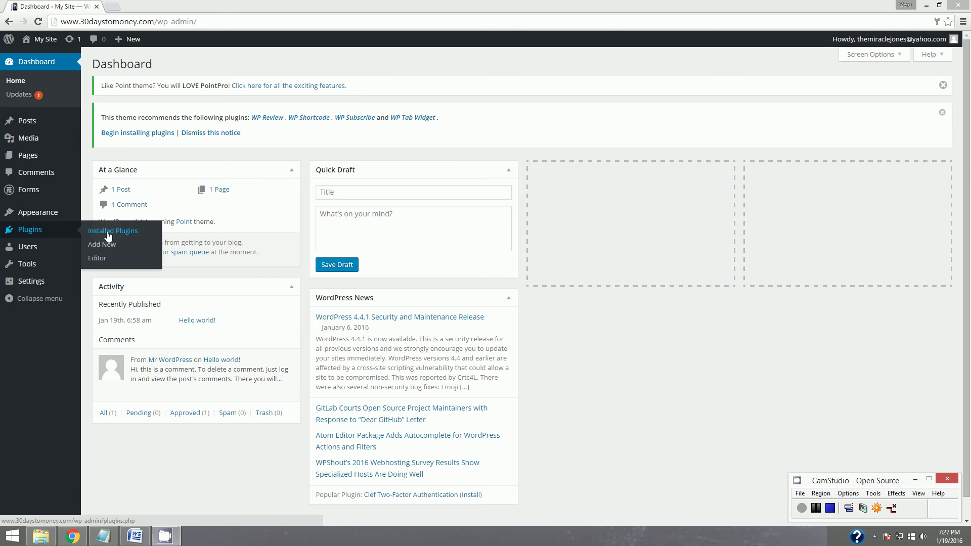
Go to the Installed Plugins list from the Plugins menu in the admin sidebar.
click(108, 236)
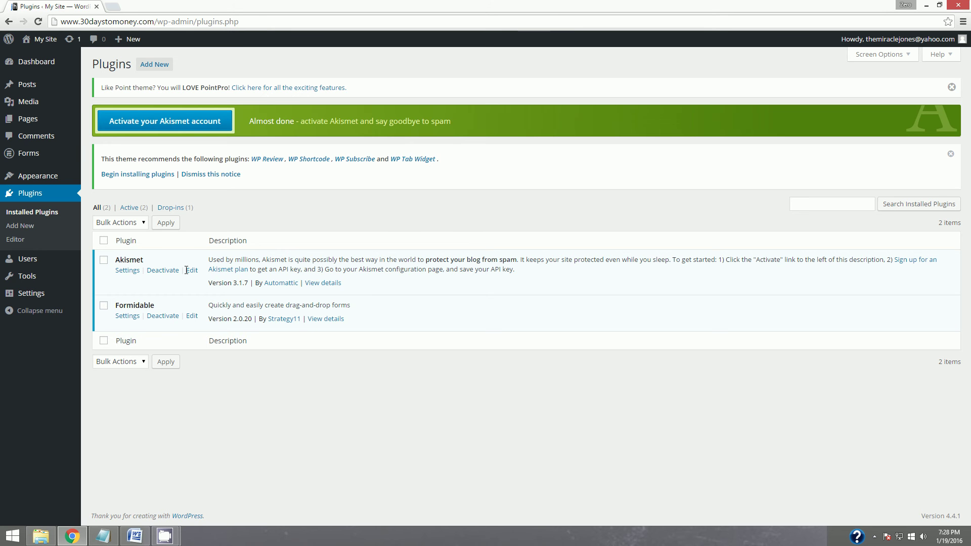
Follow the Akismet activation and API key links through to the WordPress.com sign-up form.
click(151, 121)
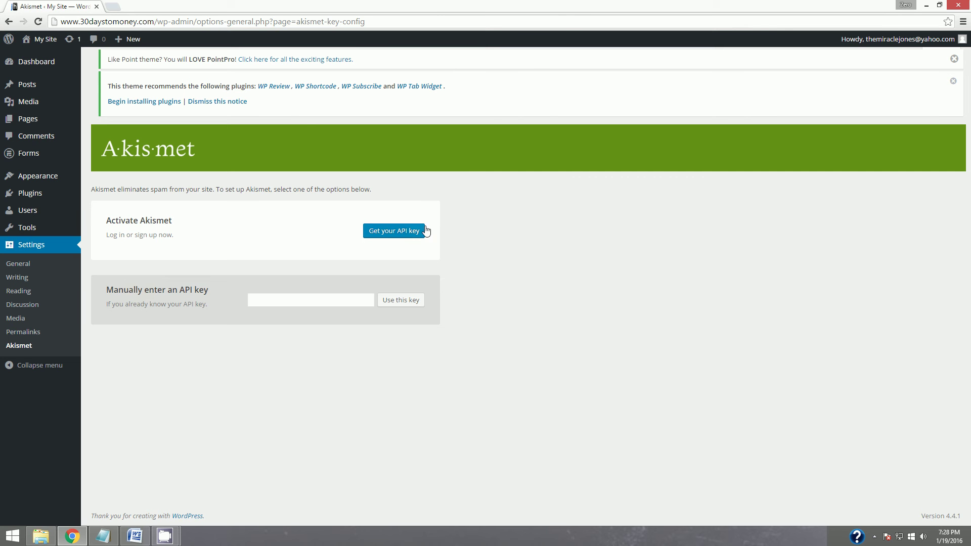
click(390, 230)
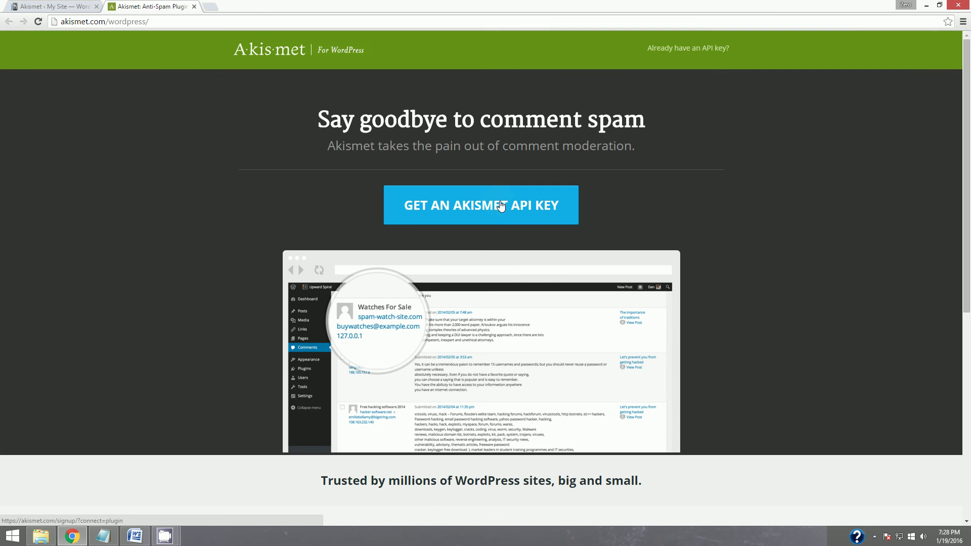
click(494, 208)
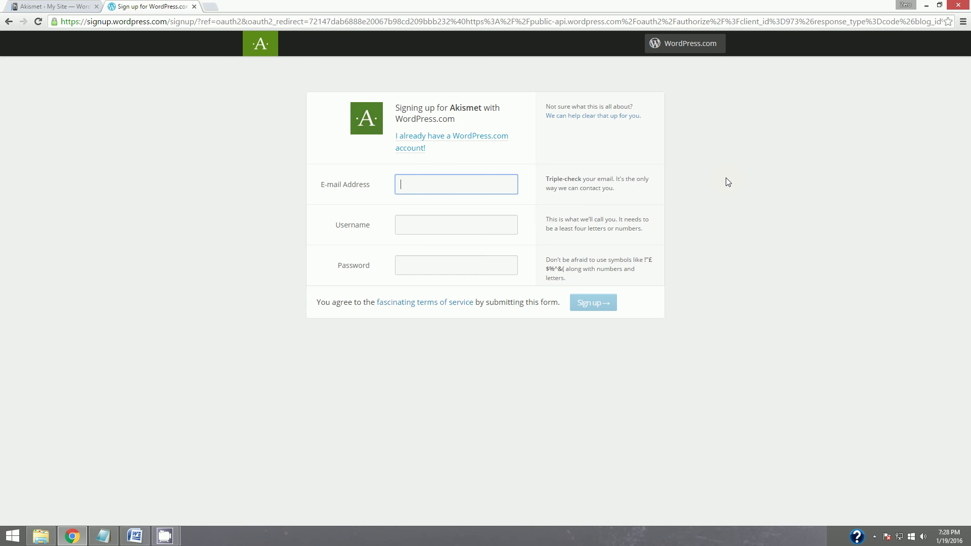
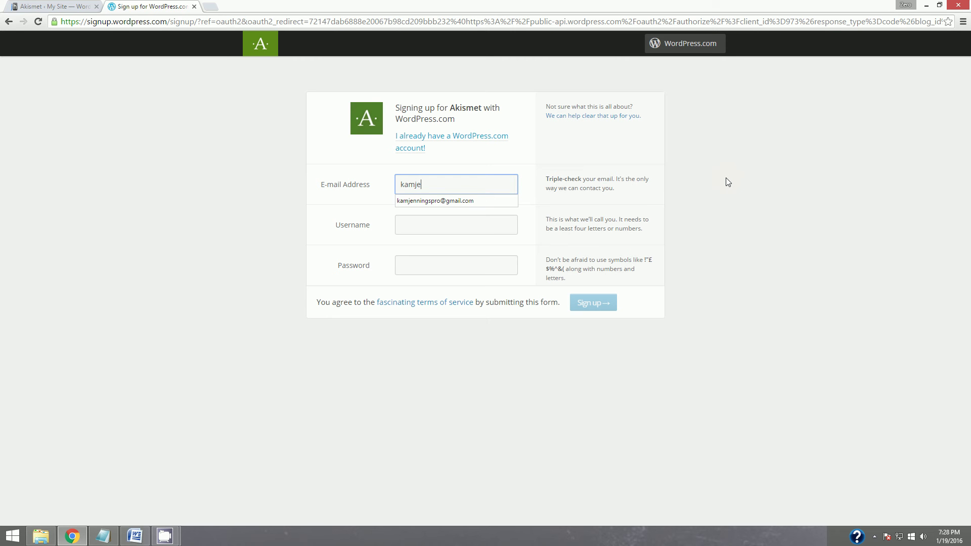
Enter and confirm the e-mail address on the WordPress.com sign-up form.
click(441, 200)
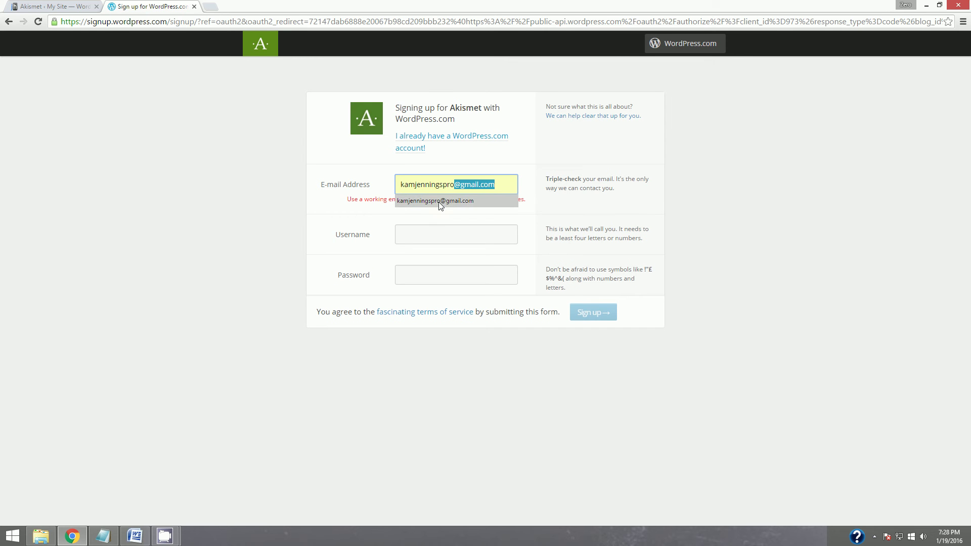
click(439, 201)
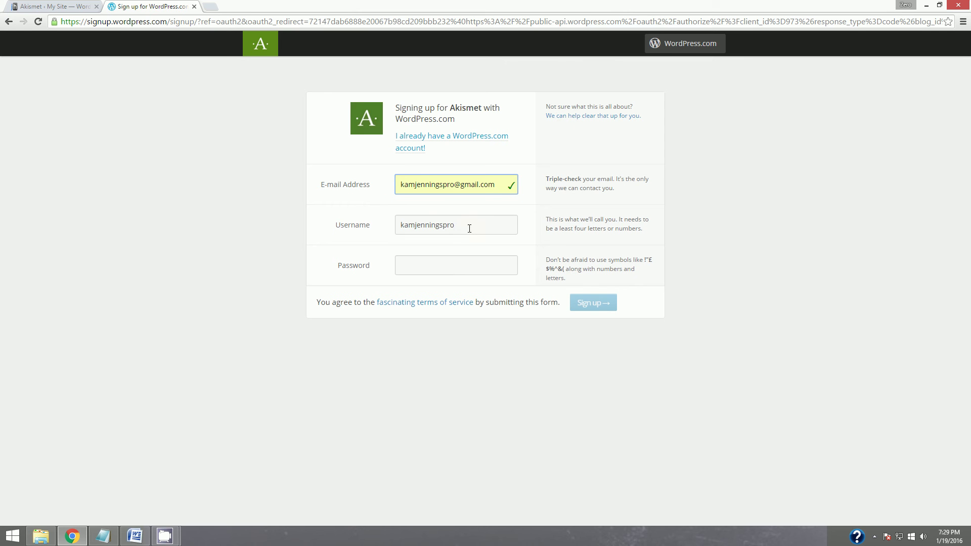
Replace the suggested username, which turns out taken, with an available username.
double_click(438, 224)
text(zerofatz)
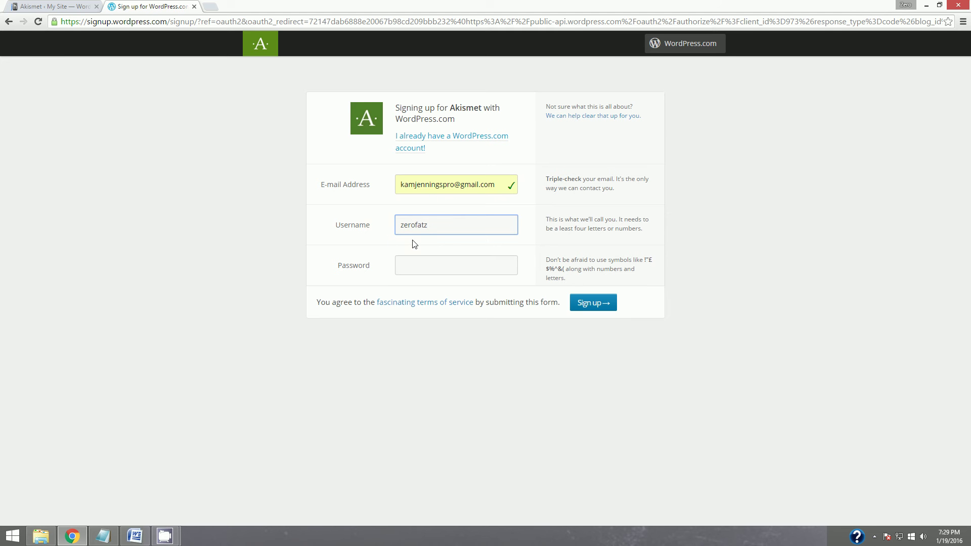
key(BackSpace)
key(BackSpace)
key(BackSpace)
key(BackSpace)
key(BackSpace)
text(erofa)
click(424, 259)
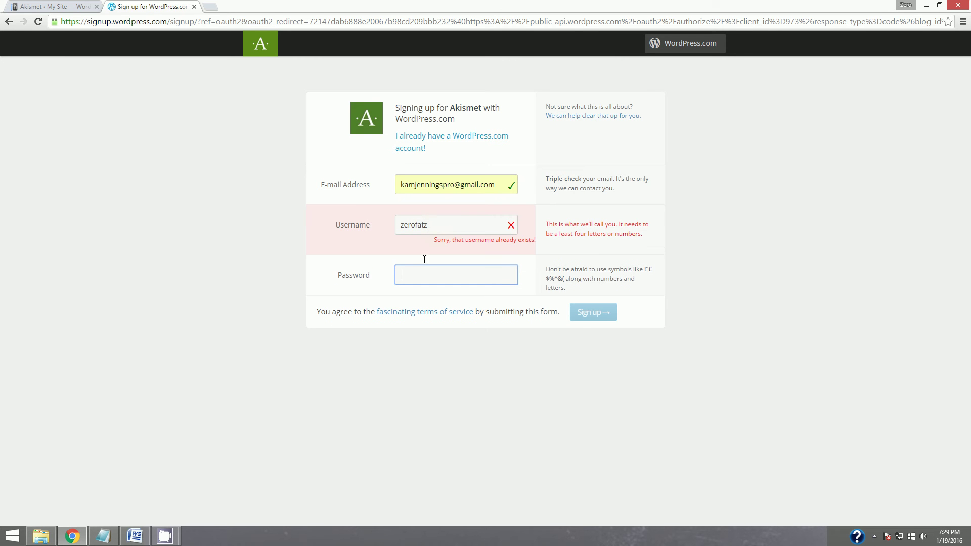
click(443, 226)
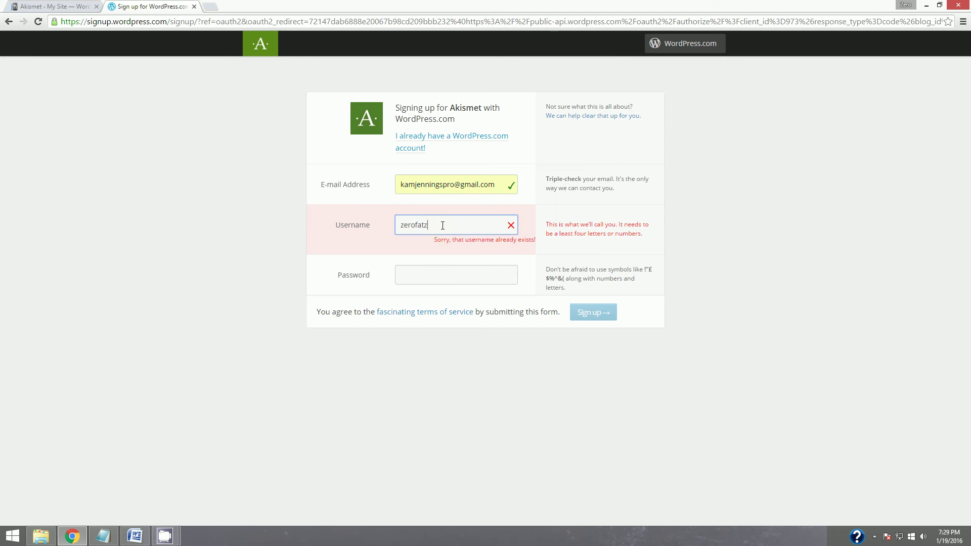
drag(435, 224, 376, 228)
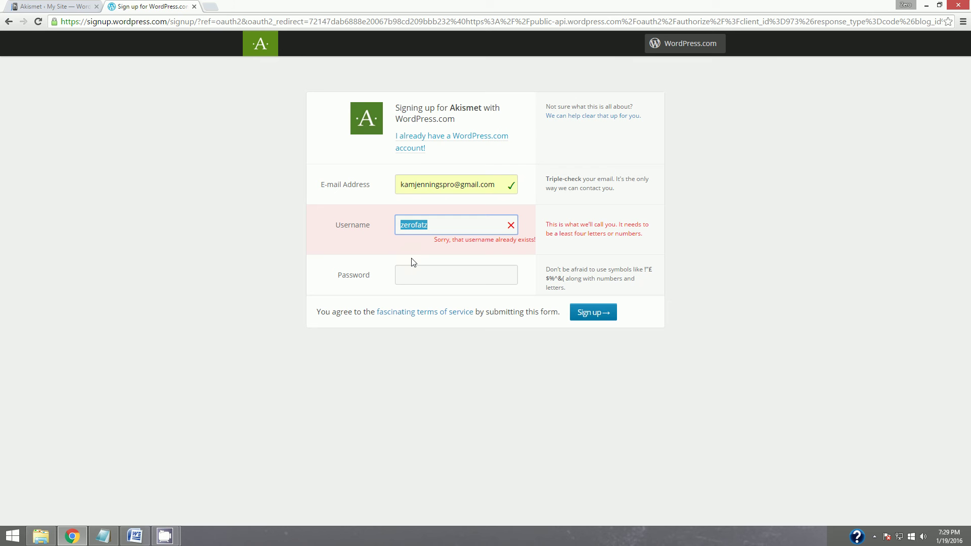
key(Right)
key(BackSpace)
key(BackSpace)
key(BackSpace)
key(BackSpace)
key(BackSpace)
key(BackSpace)
key(BackSpace)
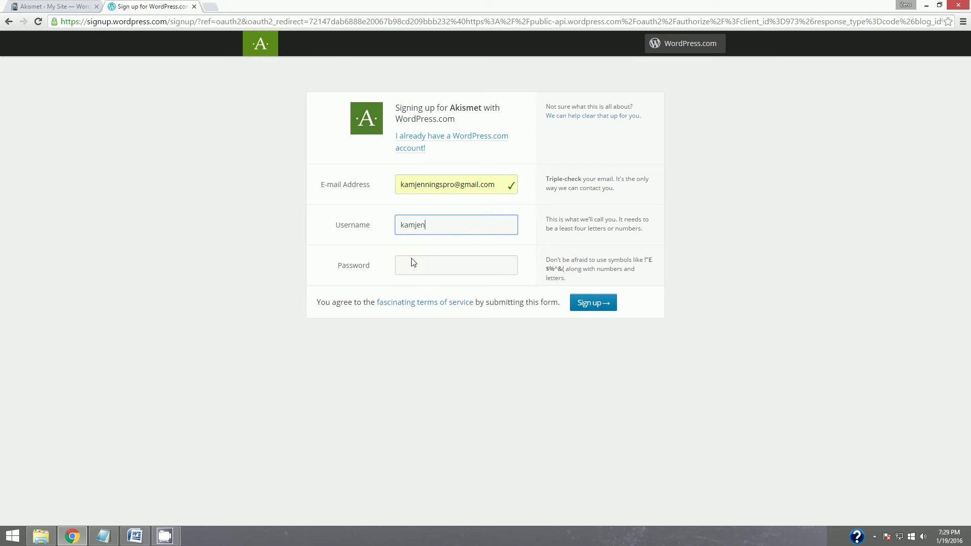
Enter the account password and submit the sign-up form.
click(435, 266)
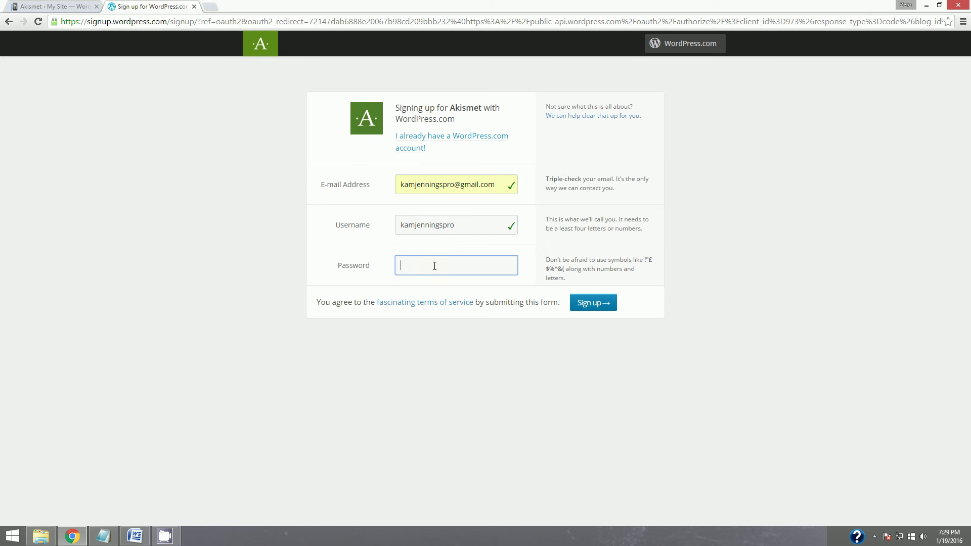
text(••••)
click(614, 303)
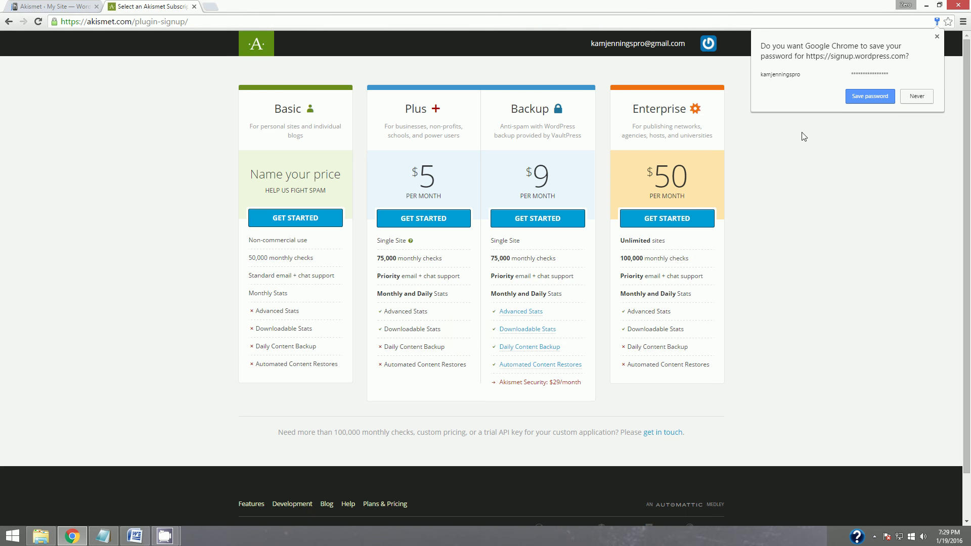
Decline Chrome's password saving and choose the Basic plan at $0.00 per year.
click(906, 96)
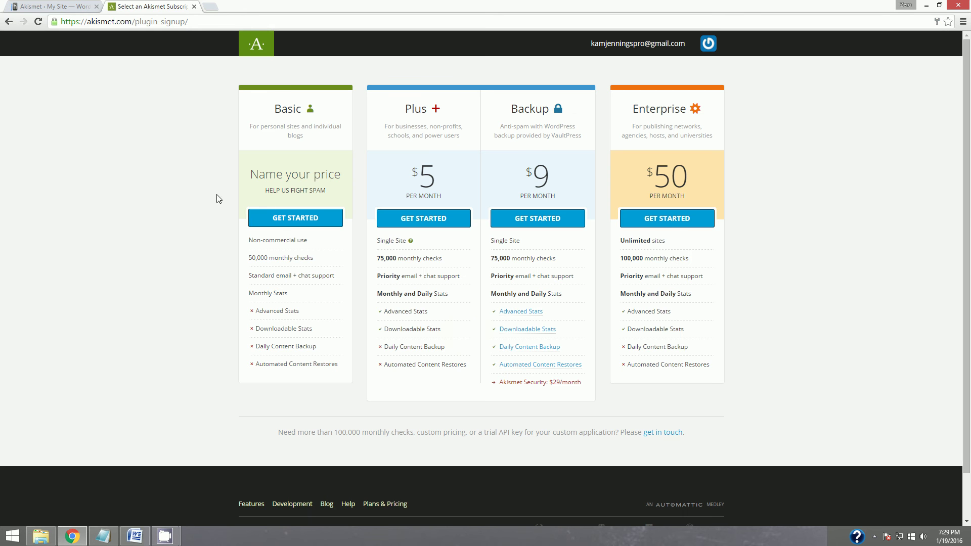
click(276, 219)
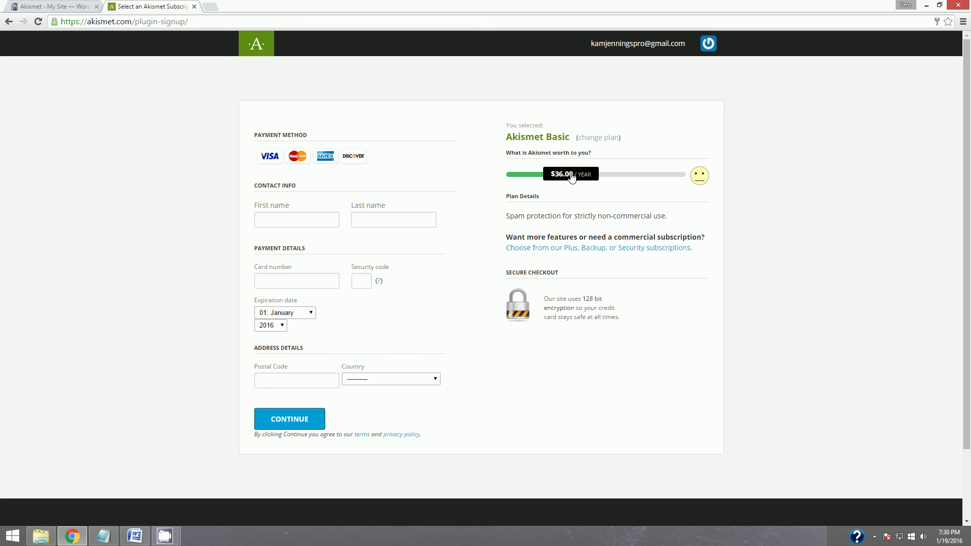
drag(571, 177, 507, 177)
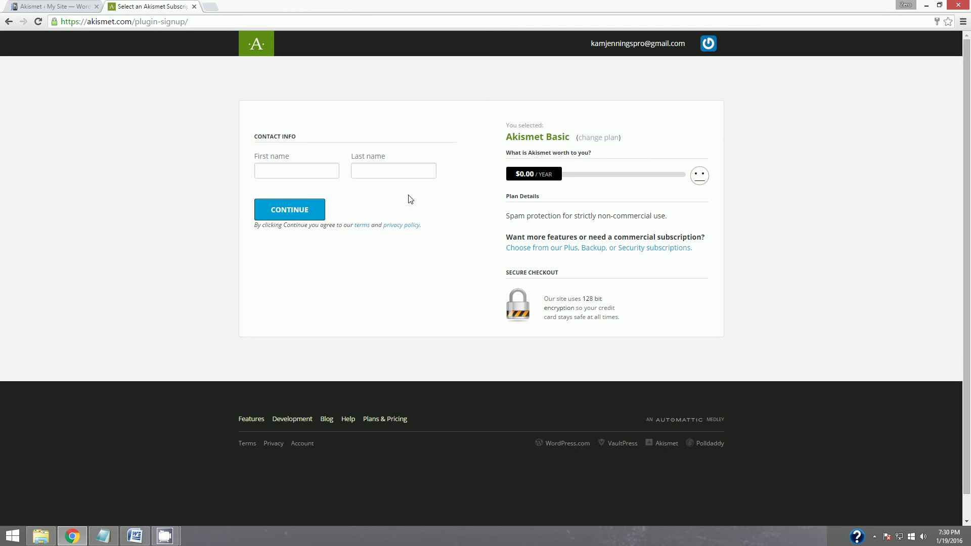
Fill in the contact's first and last name and complete the signup.
click(325, 168)
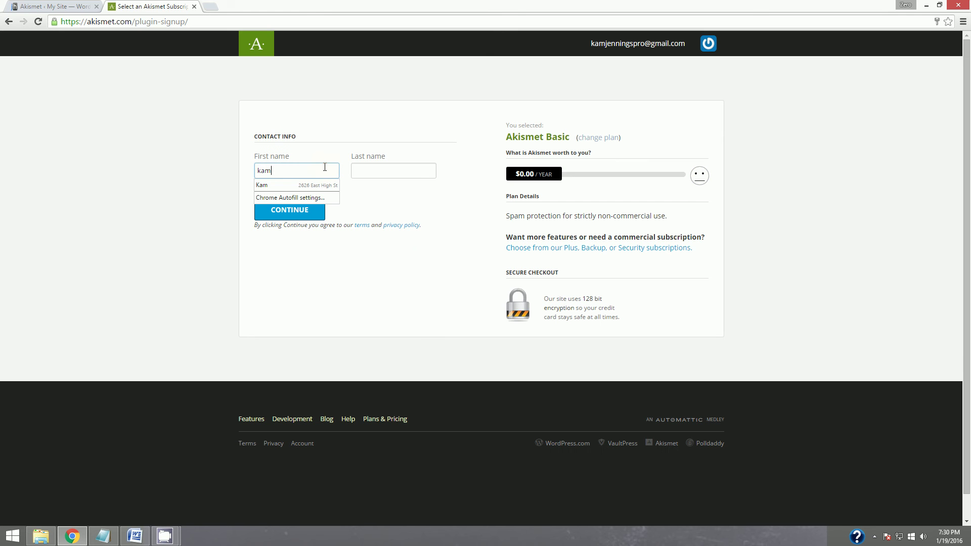
key(Tab)
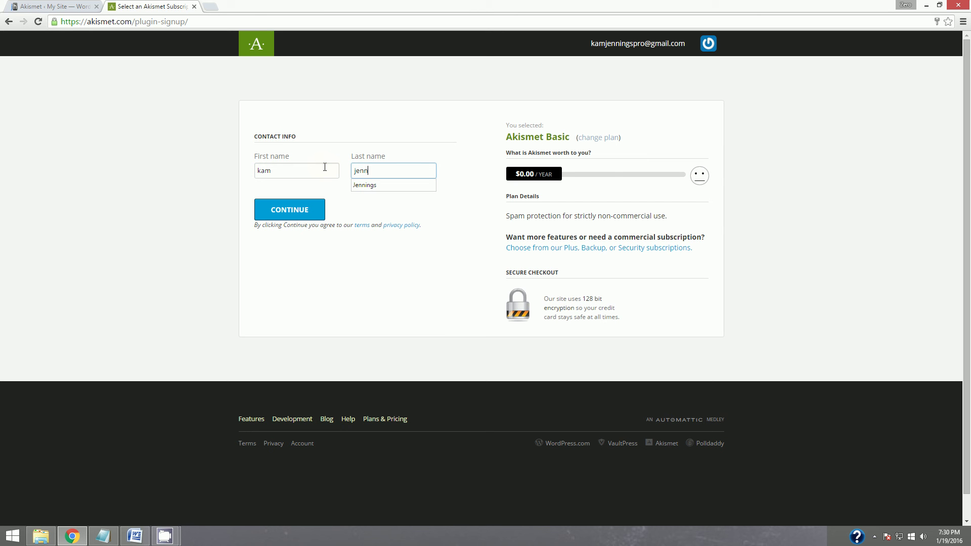
click(286, 217)
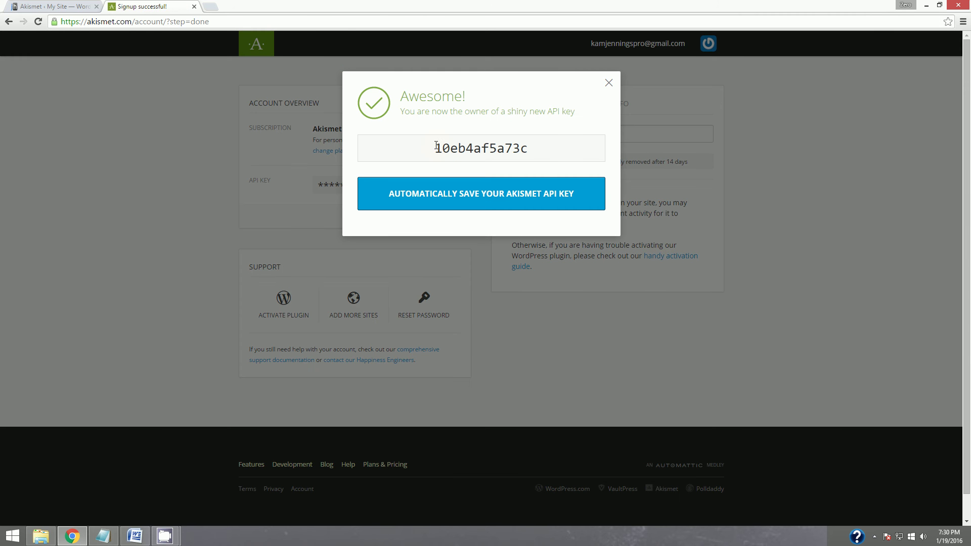
Send the new API key to the WordPress site and save the Akismet settings.
drag(436, 146, 529, 149)
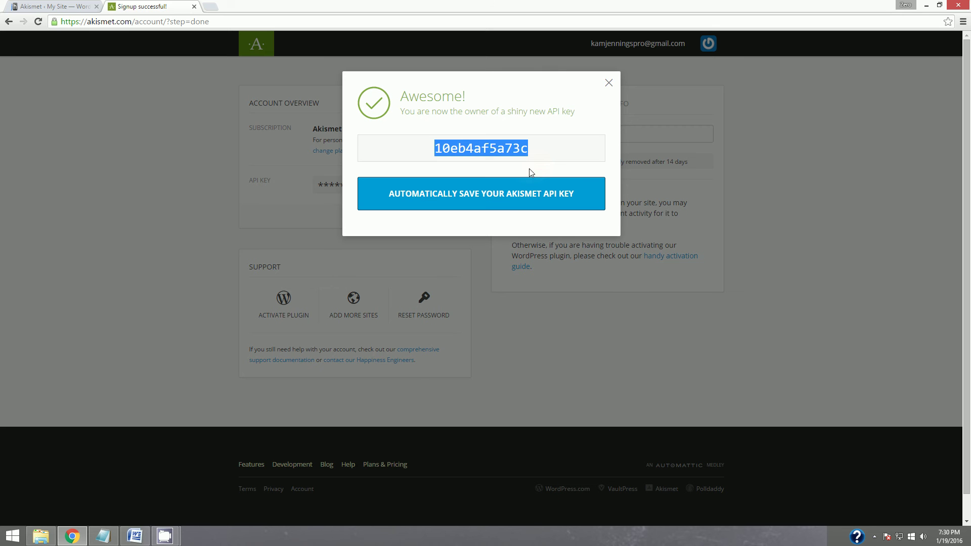
click(467, 203)
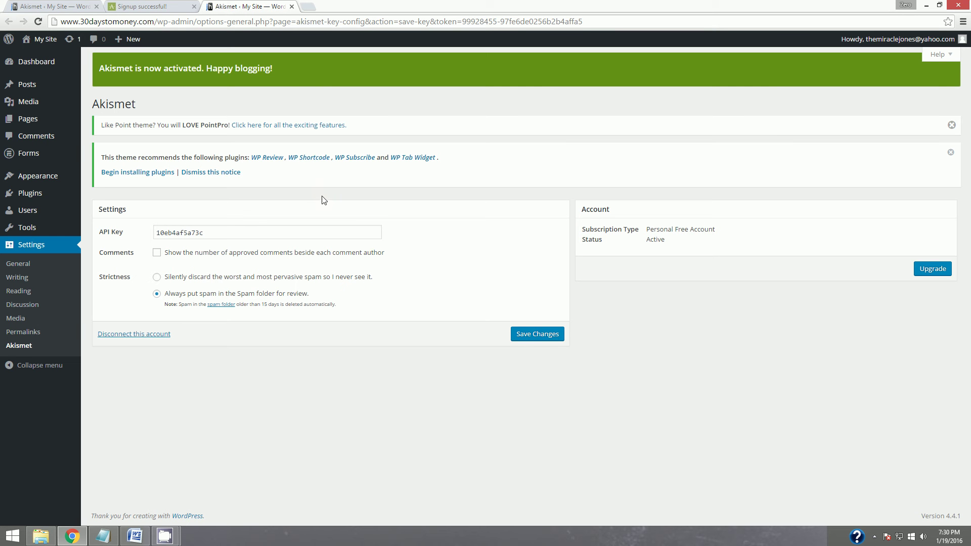
click(539, 334)
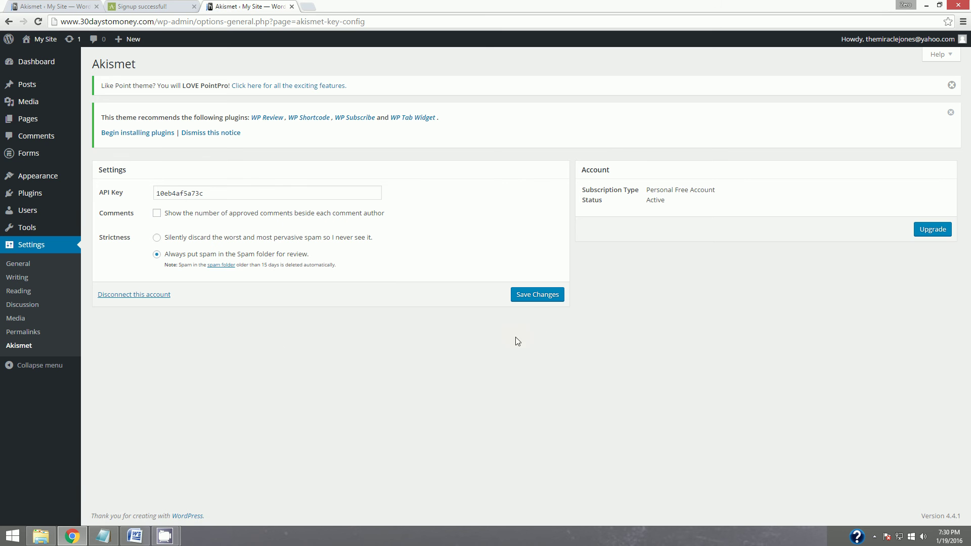
Return to the Plugins list and bring up the Word plugin checklist.
click(31, 196)
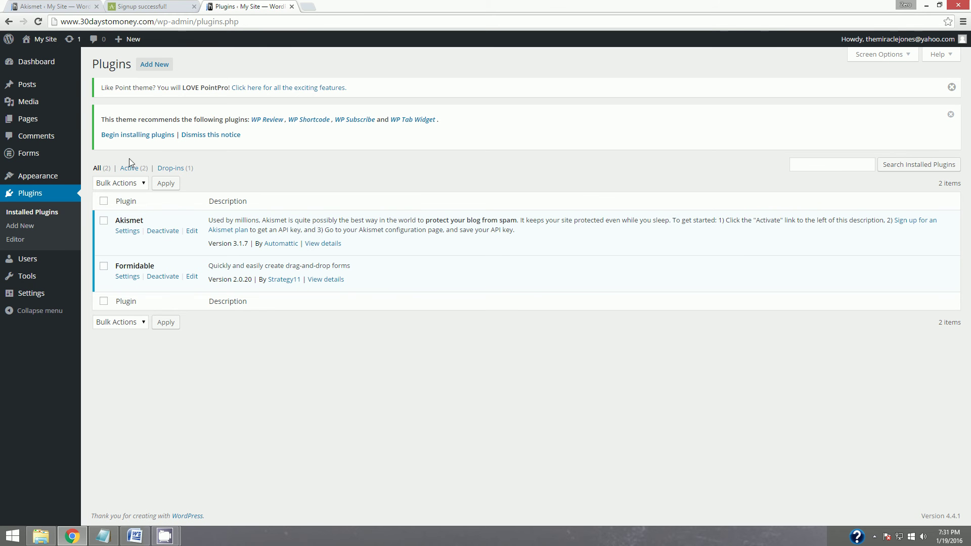
click(139, 537)
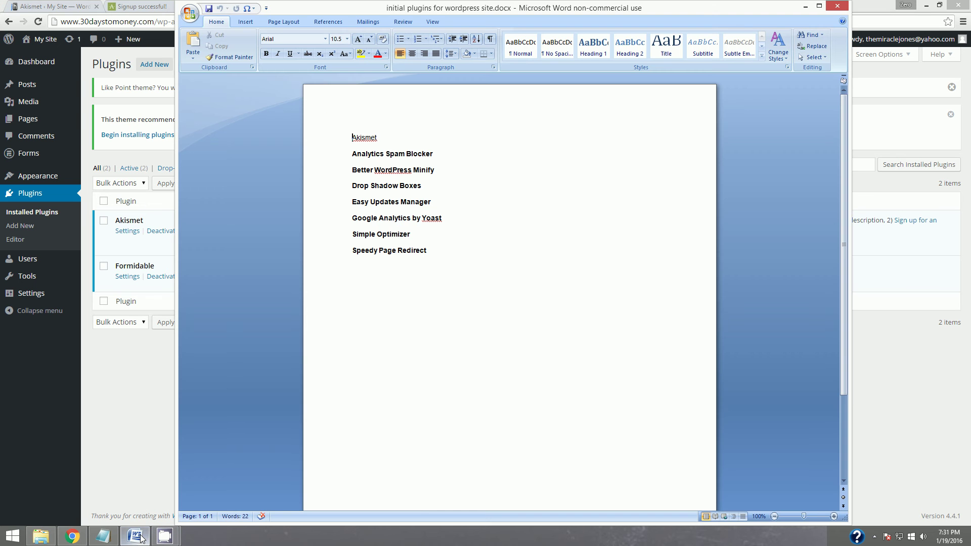
Highlight Akismet yellow in the checklist, select the Analytics Spam Blocker line, and minimize Word.
double_click(352, 137)
click(361, 53)
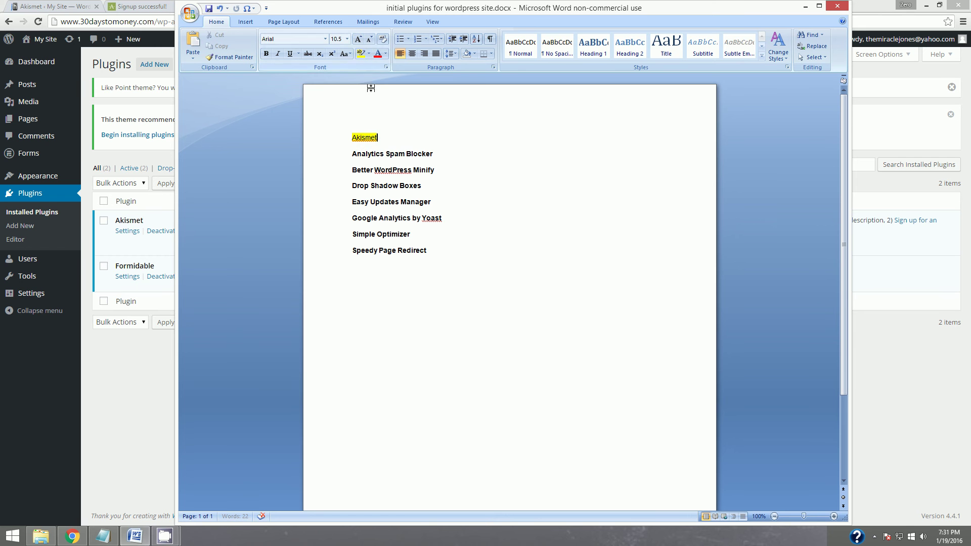
click(442, 164)
drag(435, 153, 349, 151)
key(ctrl+c)
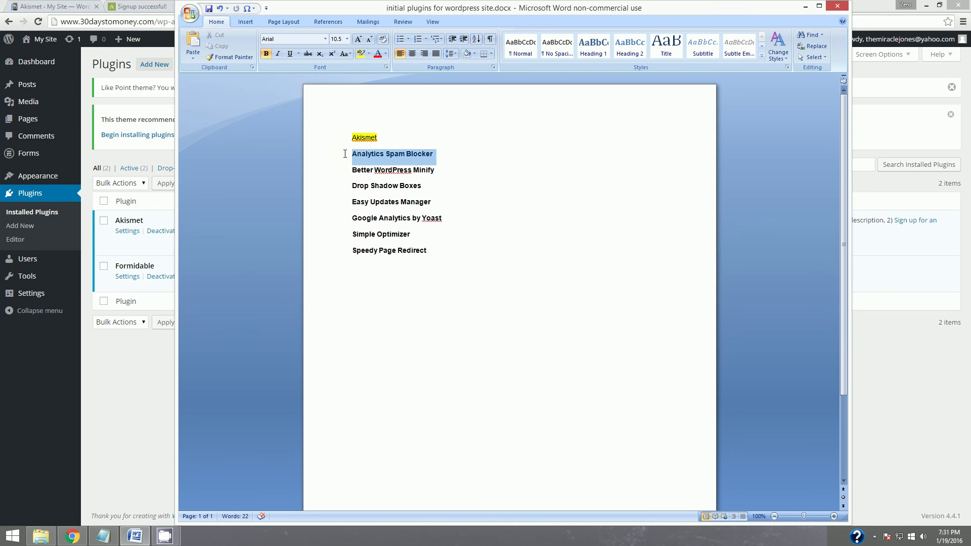
click(806, 6)
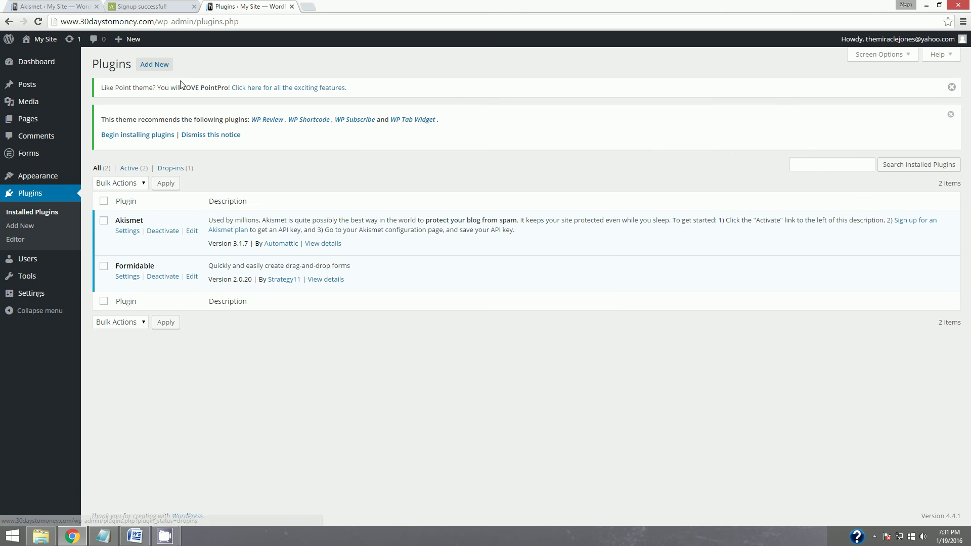
Search the plugin directory for Analytics Spam Blocker, install it and activate it.
click(154, 64)
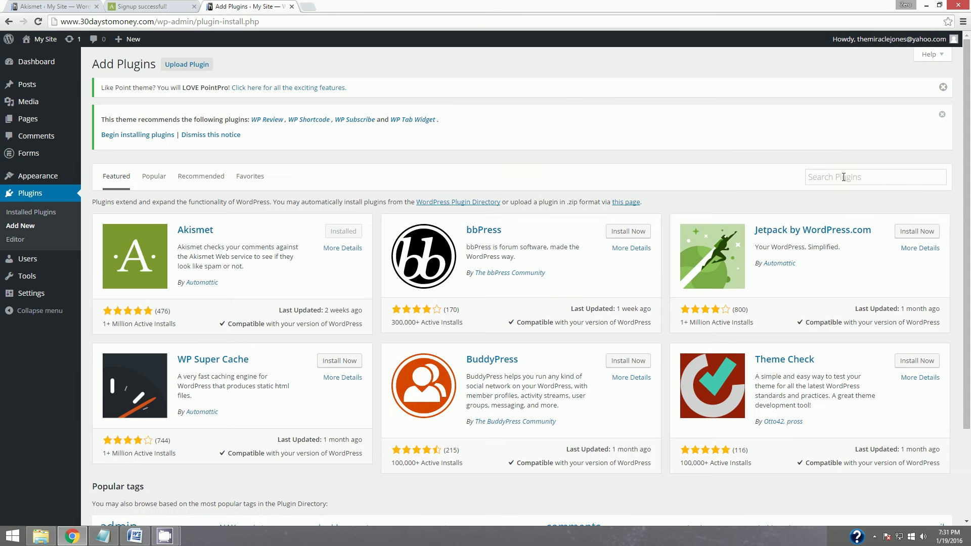
click(869, 177)
key(ctrl+v)
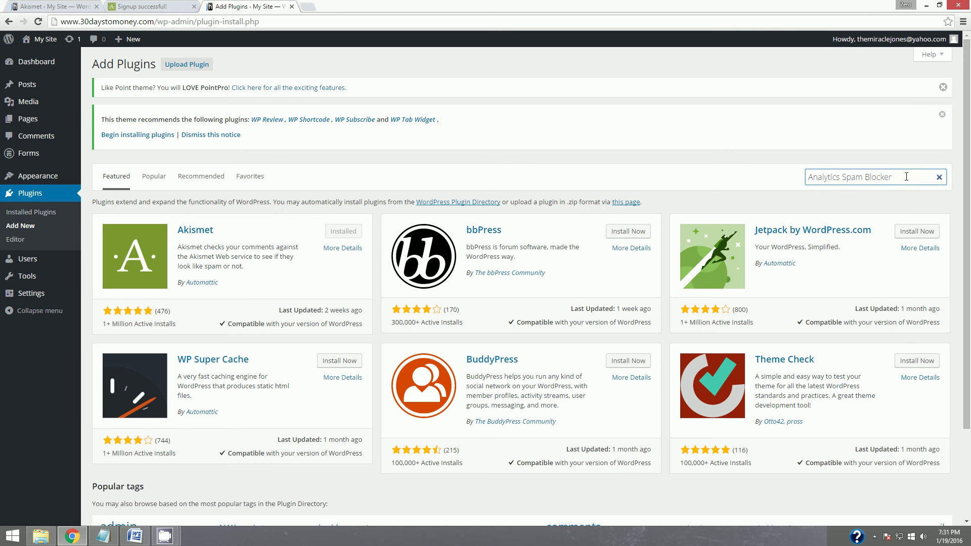
key(Return)
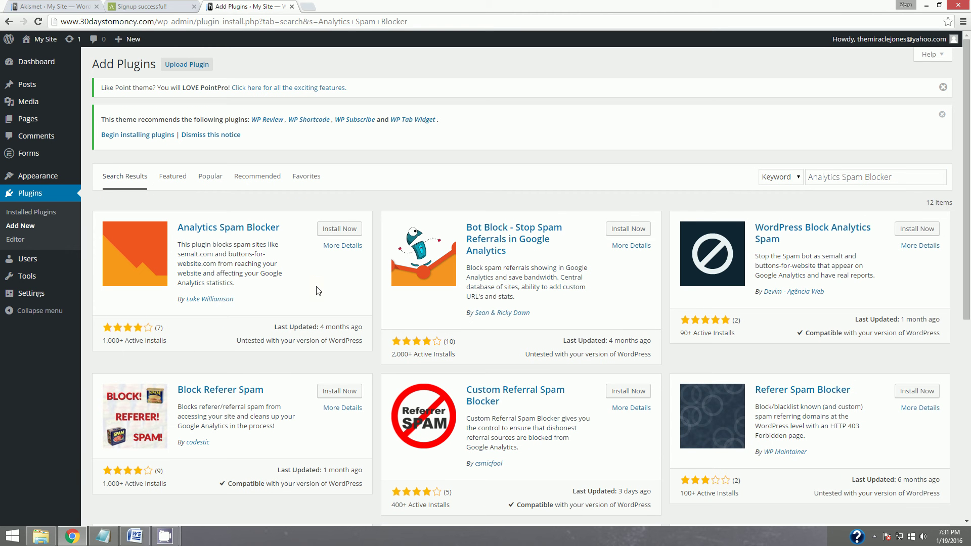
click(332, 231)
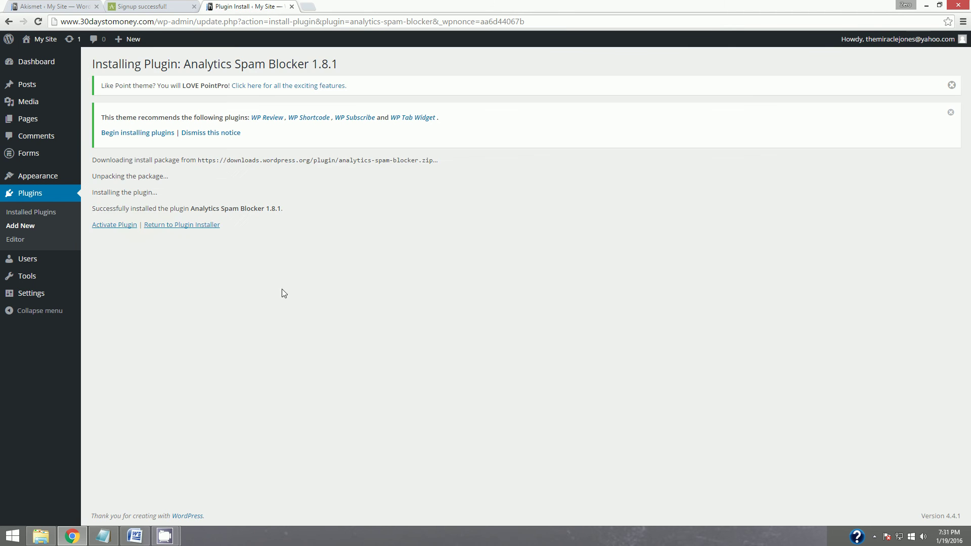
click(112, 225)
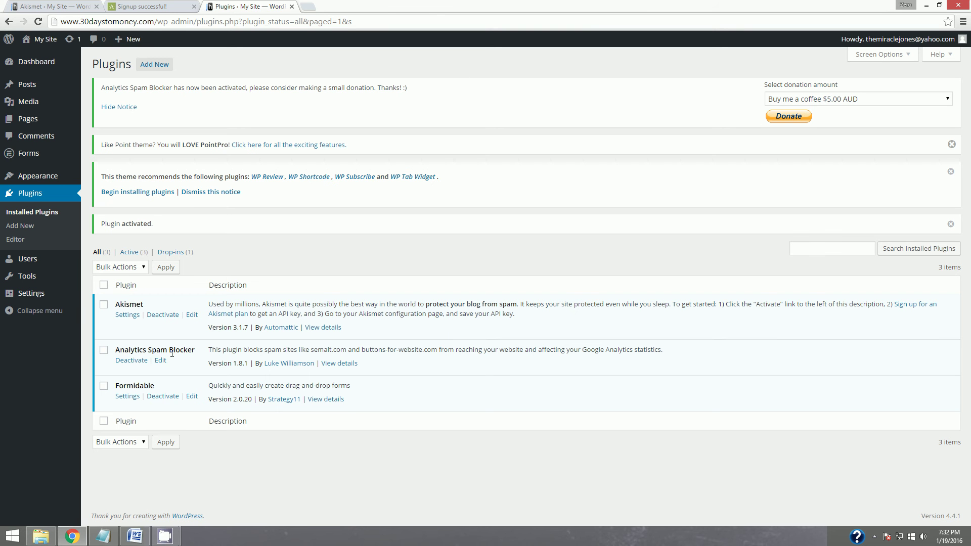
Highlight Analytics Spam Blocker yellow in the checklist and select the Better WordPress Minify line.
click(135, 539)
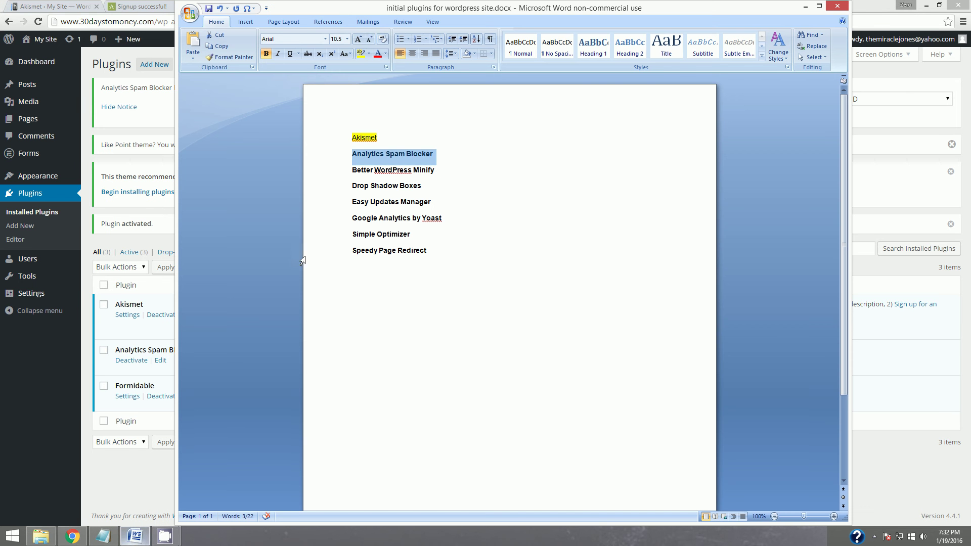
click(360, 53)
click(432, 174)
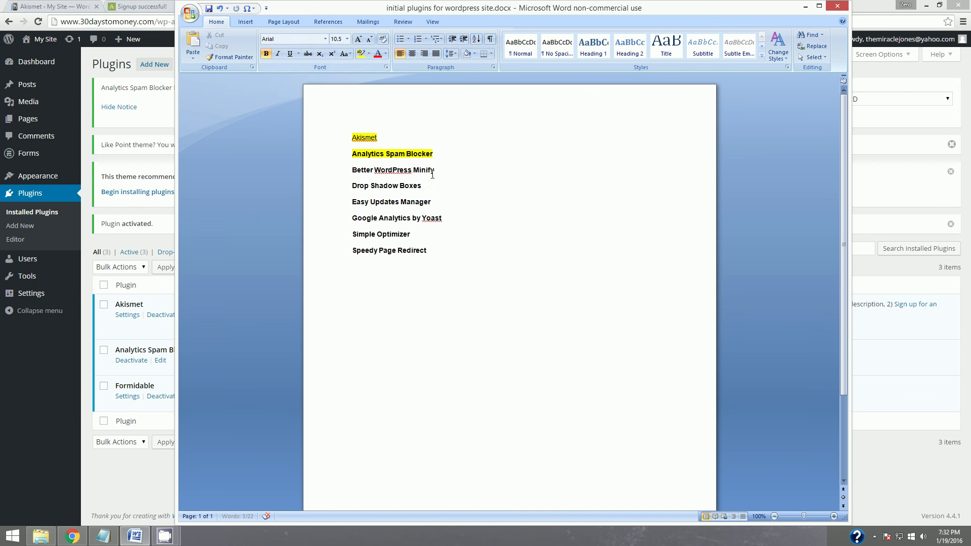
drag(434, 170, 352, 171)
key(ctrl+c)
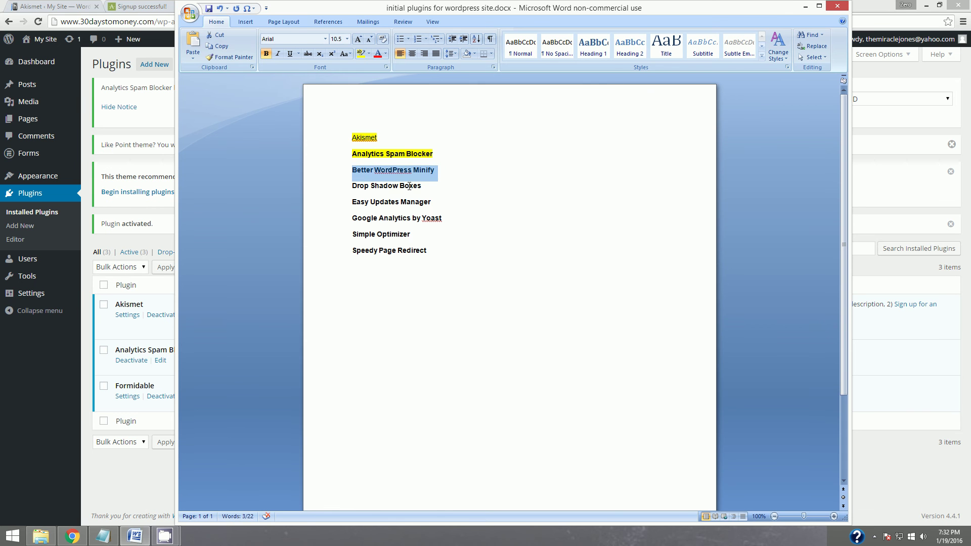
click(805, 6)
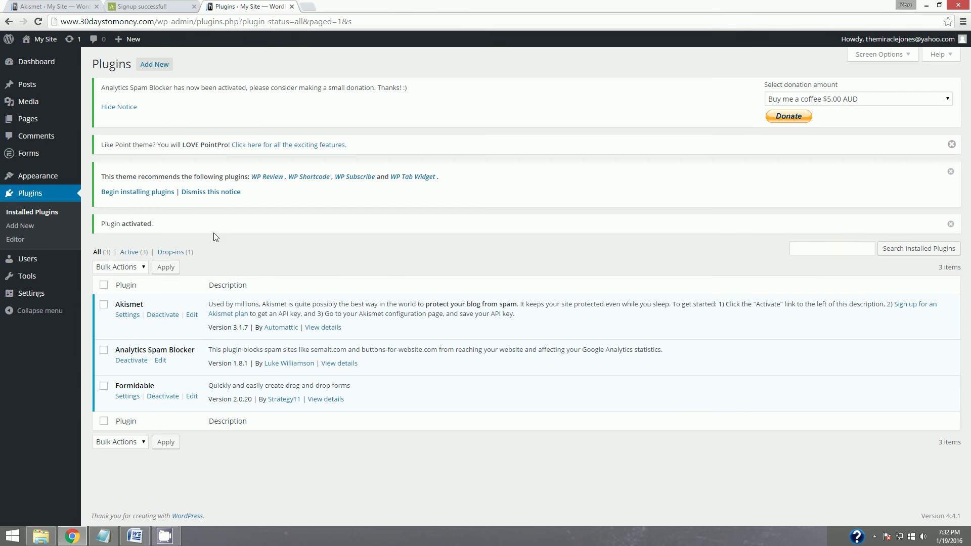
Search the installed plugins for Better WordPress Minify, then clear the search.
click(842, 249)
key(ctrl+v)
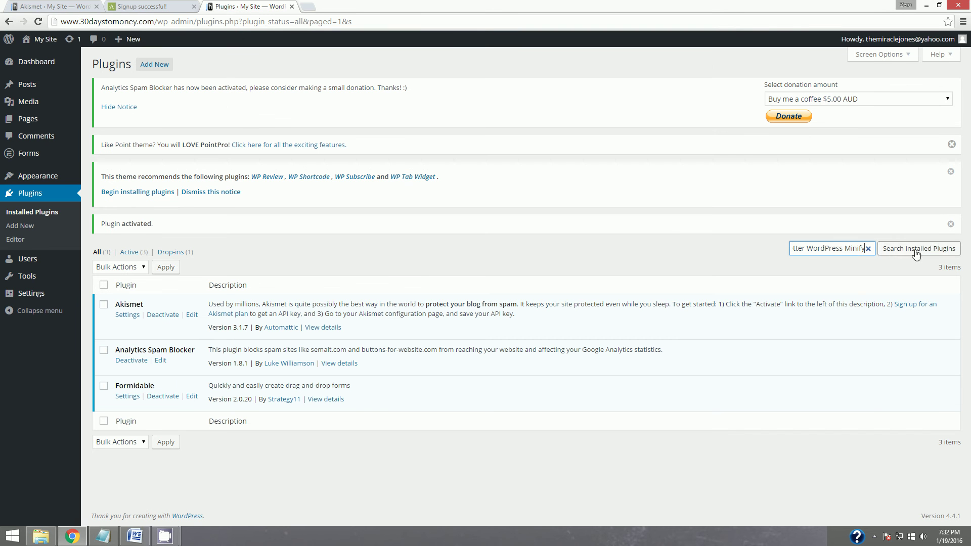
triple_click(817, 249)
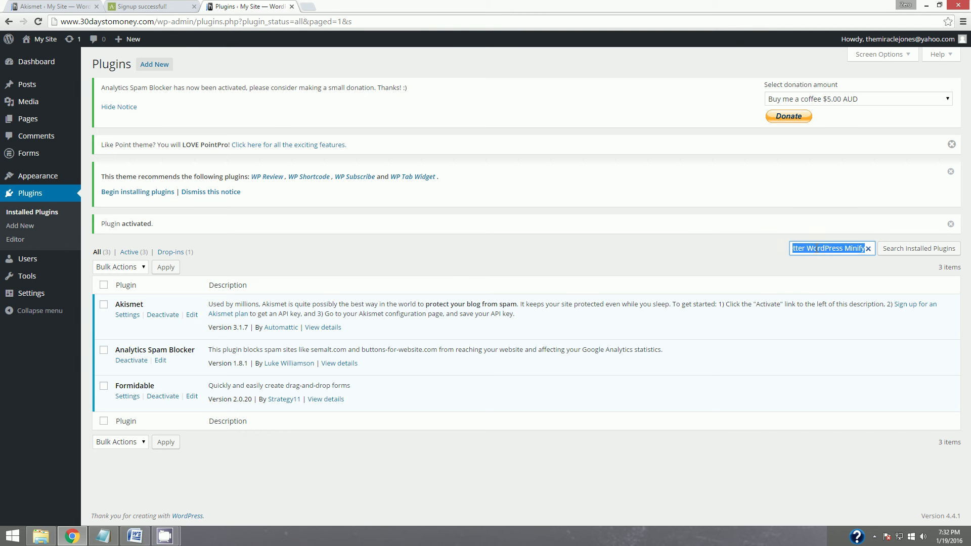
key(BackSpace)
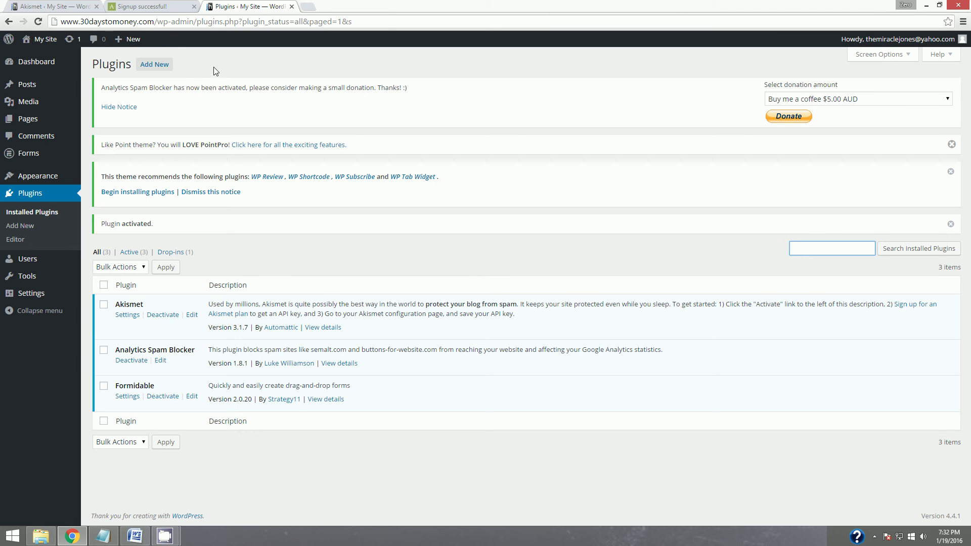
Find Better WordPress Minify in the plugin directory, install it and activate it.
click(154, 64)
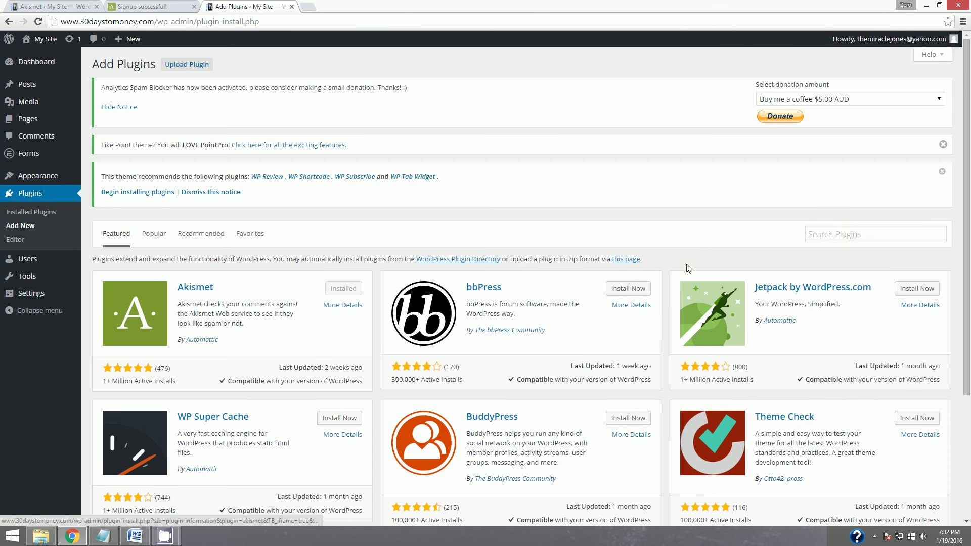
click(834, 235)
text(Better WordPress Minify)
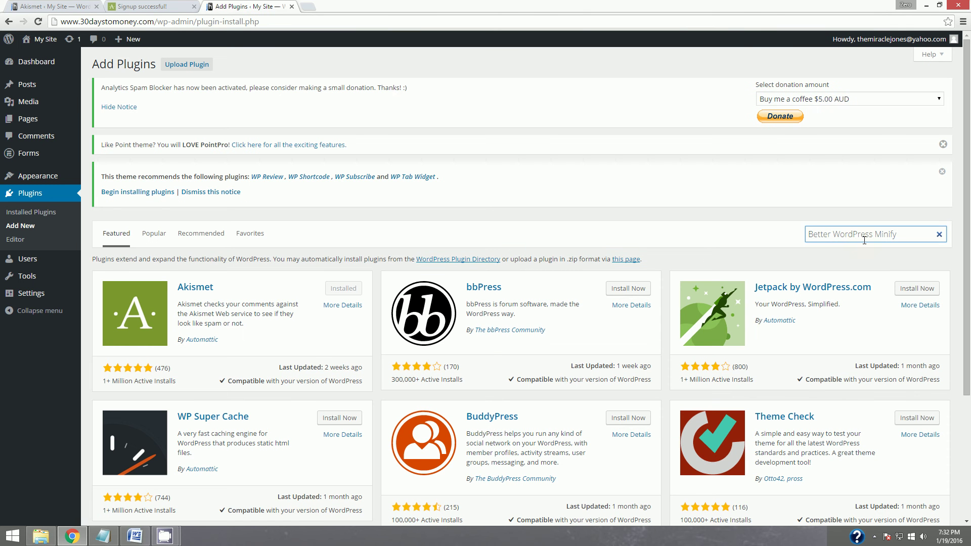
key(Return)
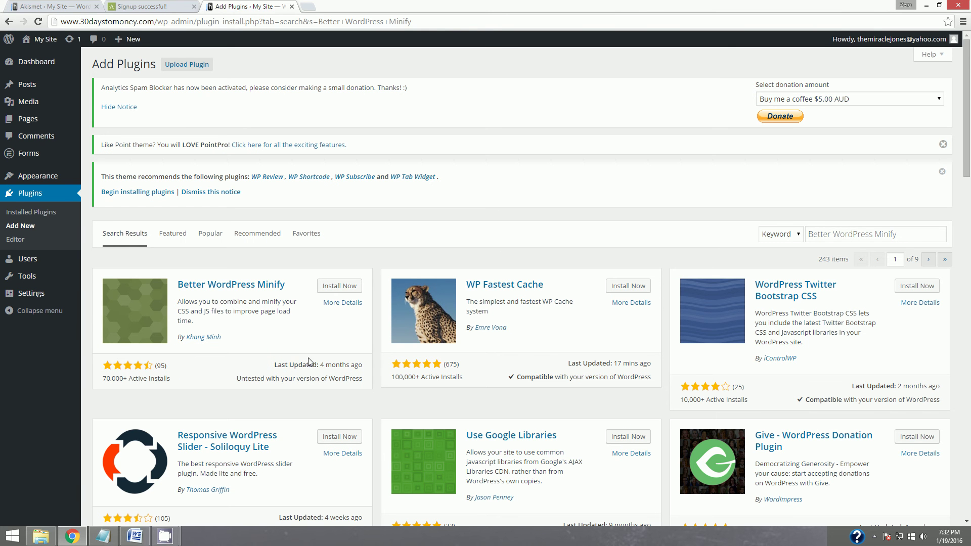
click(340, 286)
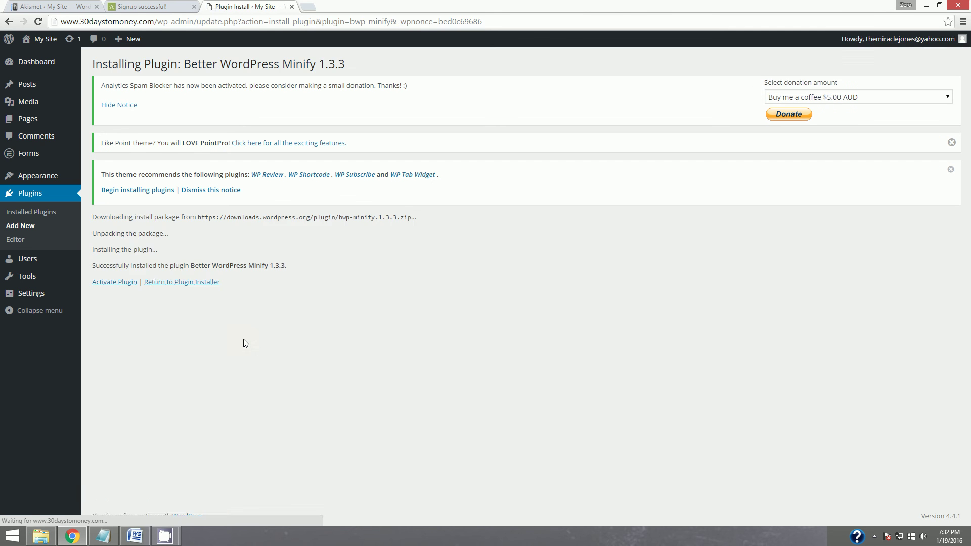
click(102, 283)
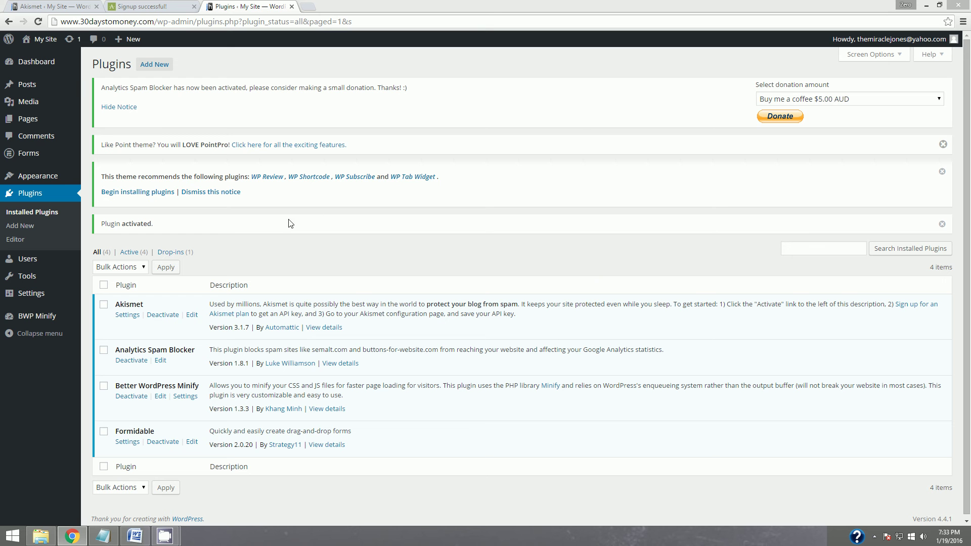
mouse_move(167, 537)
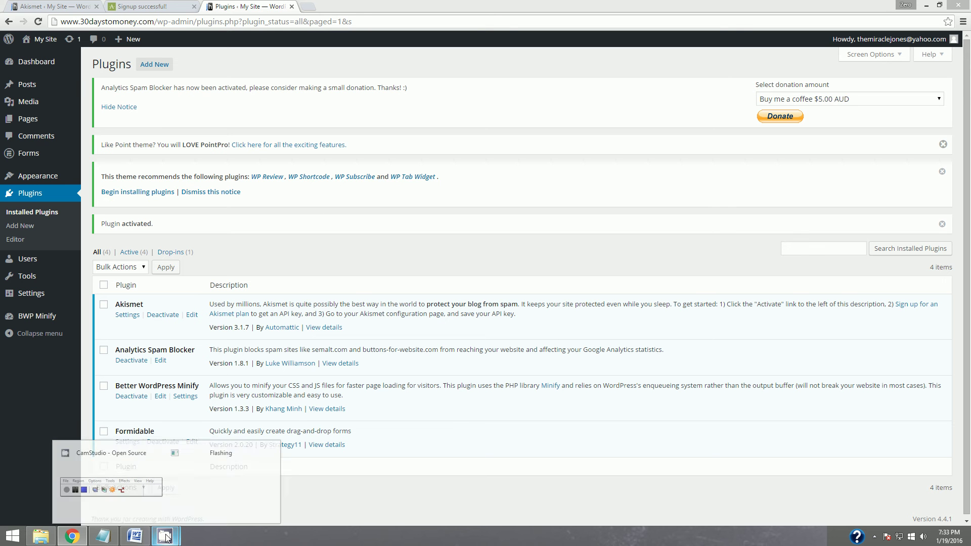
click(155, 66)
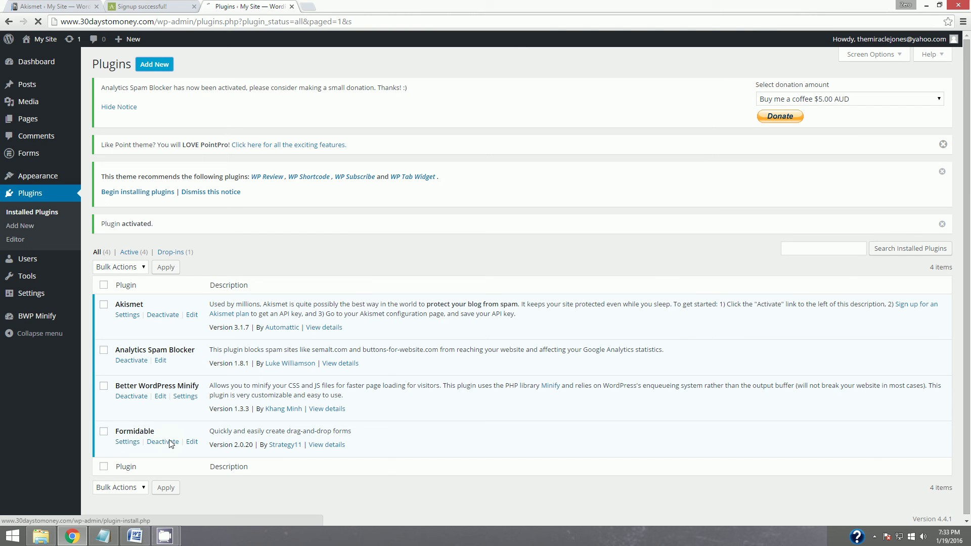
Highlight Better WordPress Minify yellow in the checklist and select the Drop Shadow Boxes line.
click(137, 537)
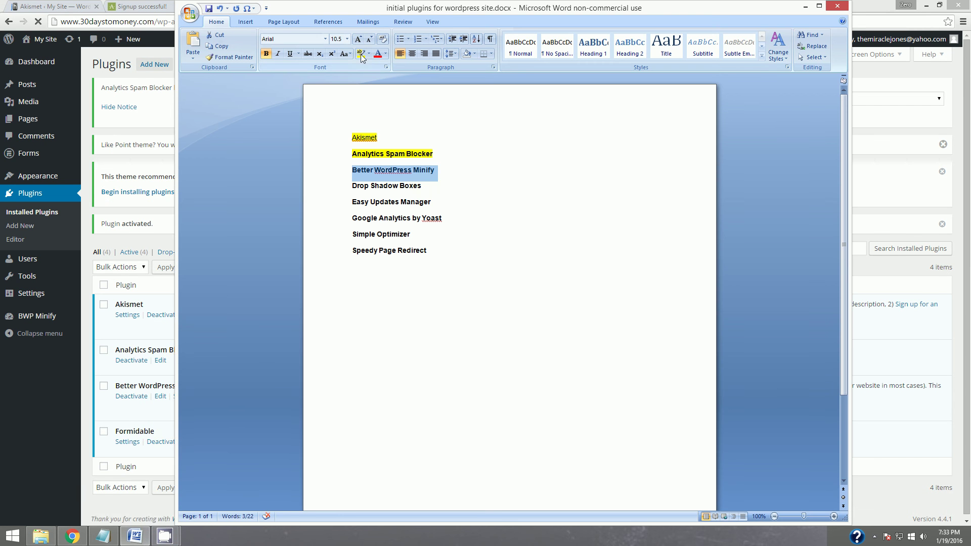
click(360, 54)
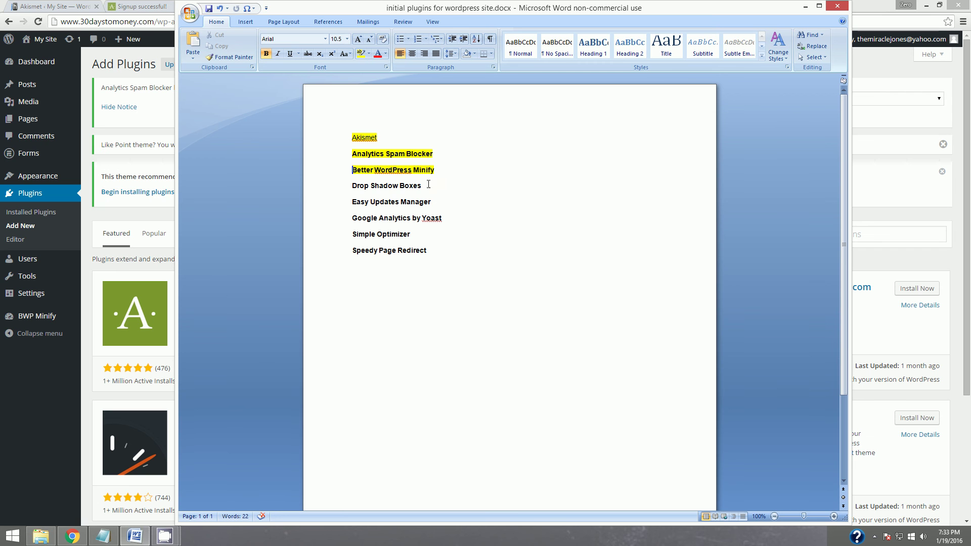
drag(428, 186, 352, 185)
key(ctrl+c)
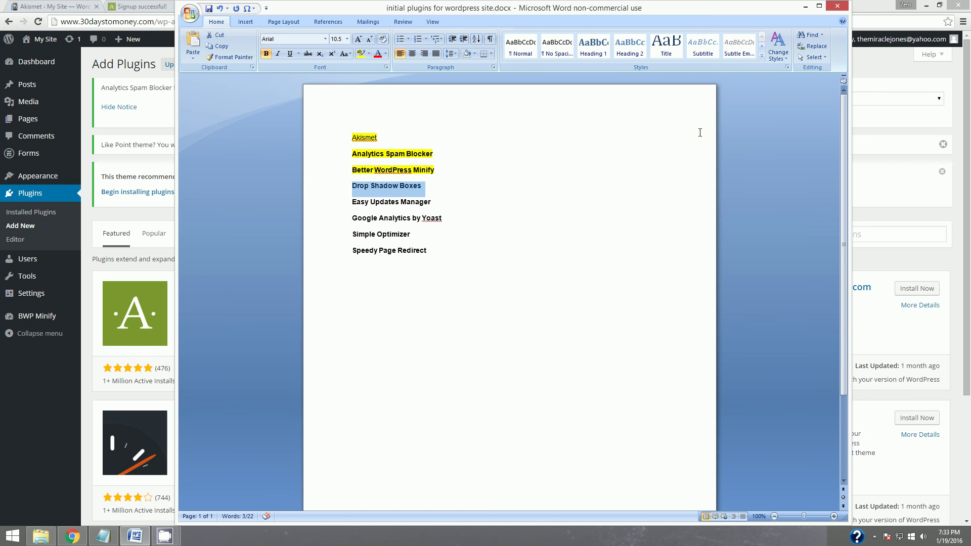
click(806, 7)
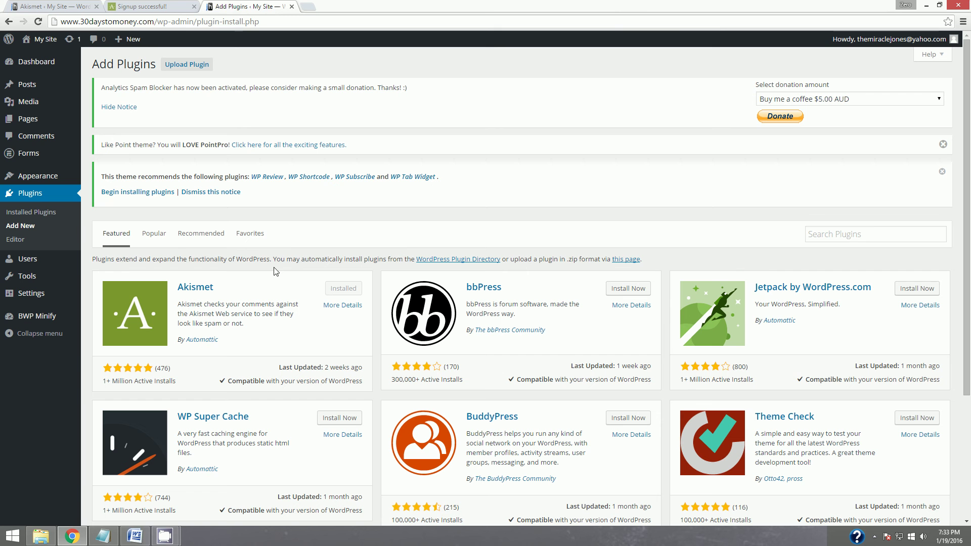
Find Drop Shadow Boxes in the plugin directory, then install and activate version 1.5.4.
click(847, 233)
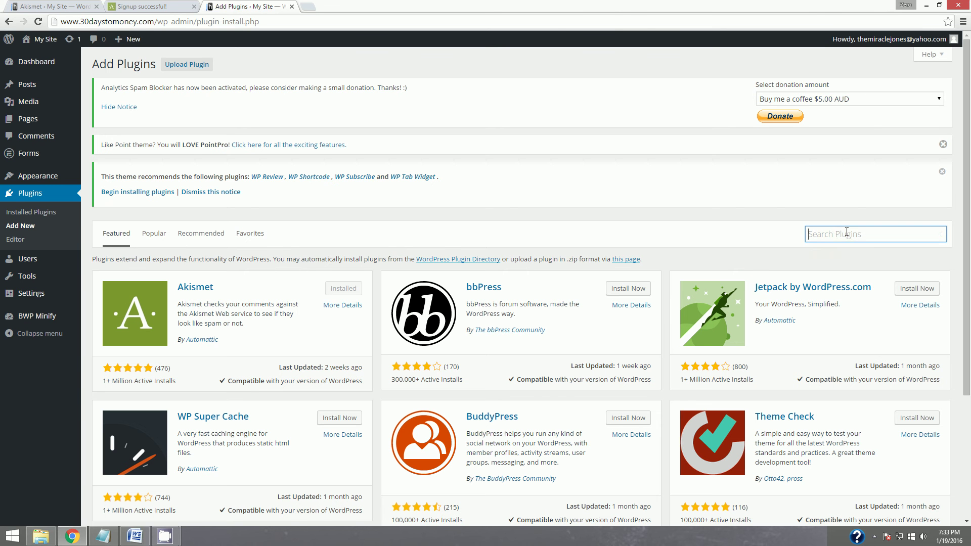
key(ctrl+v)
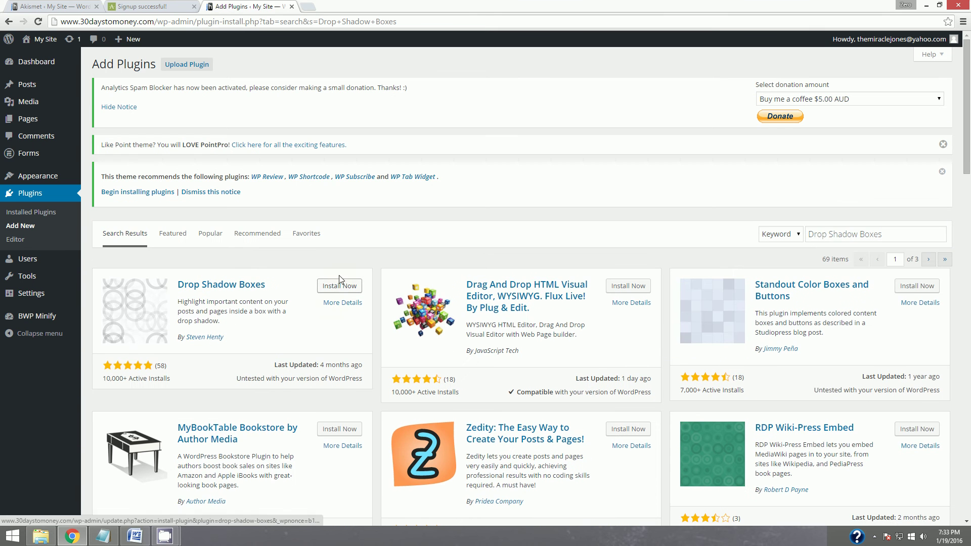
click(342, 286)
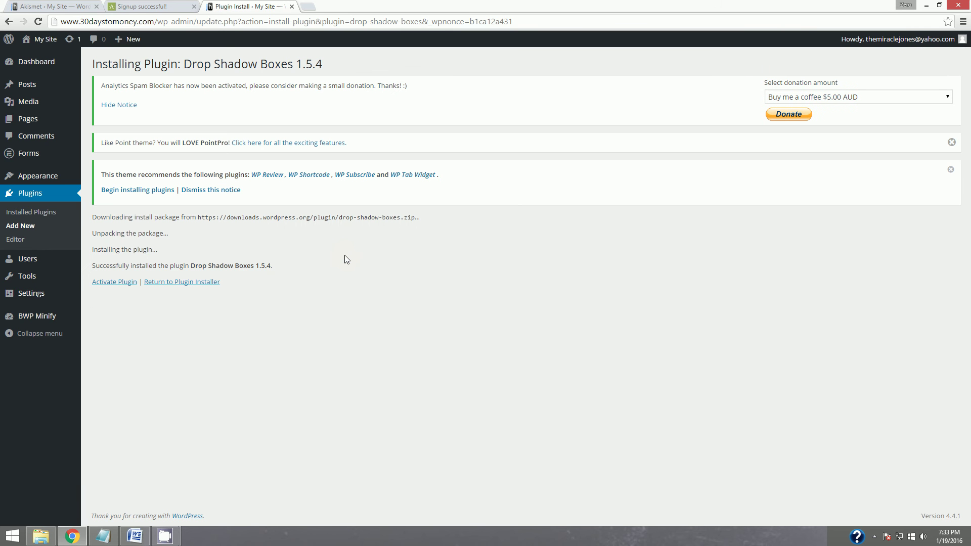
click(125, 282)
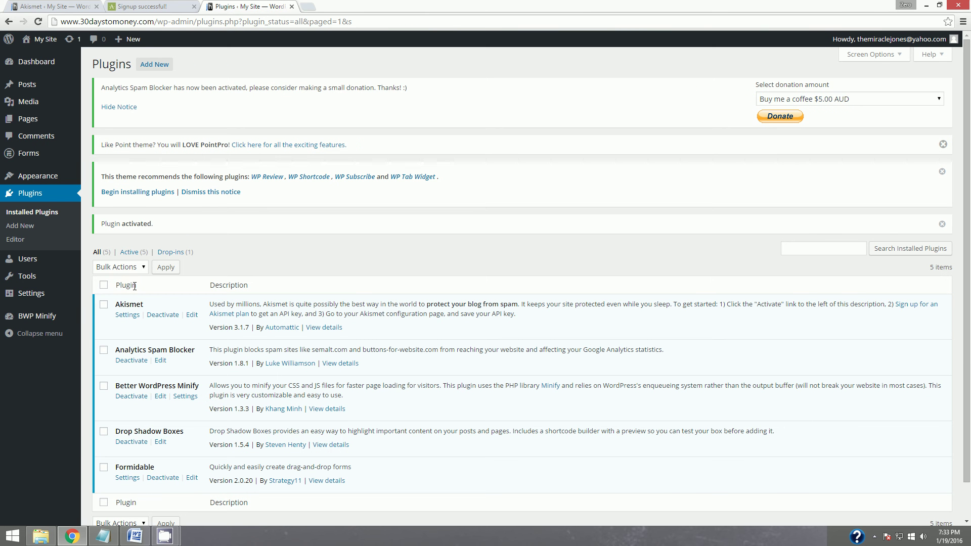
scroll(258, 346, down, 1)
scroll(415, 403, up, 1)
scroll(451, 378, down, 1)
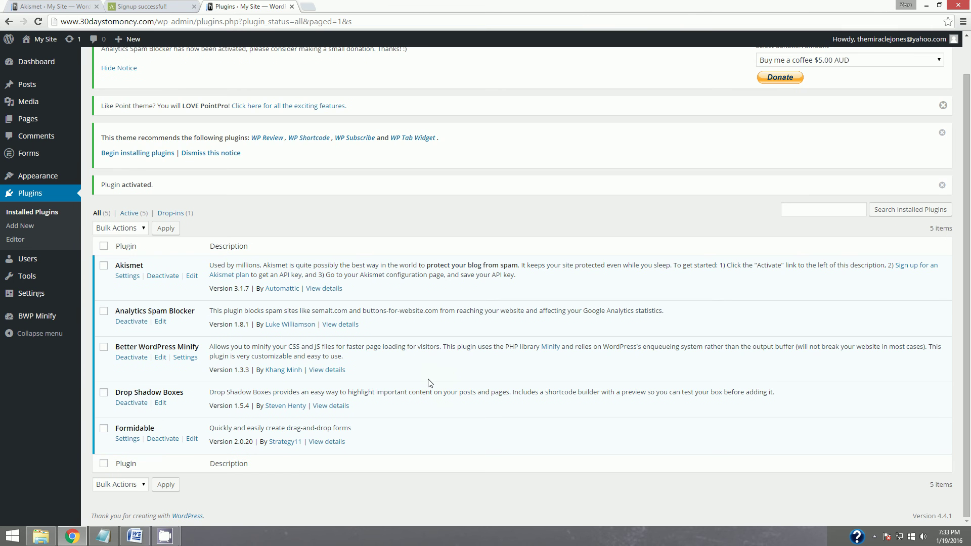
scroll(429, 383, up, 1)
scroll(429, 383, down, 1)
Highlight Drop Shadow Boxes yellow in the Word checklist, select Easy Updates Manager, and return to the browser.
click(135, 535)
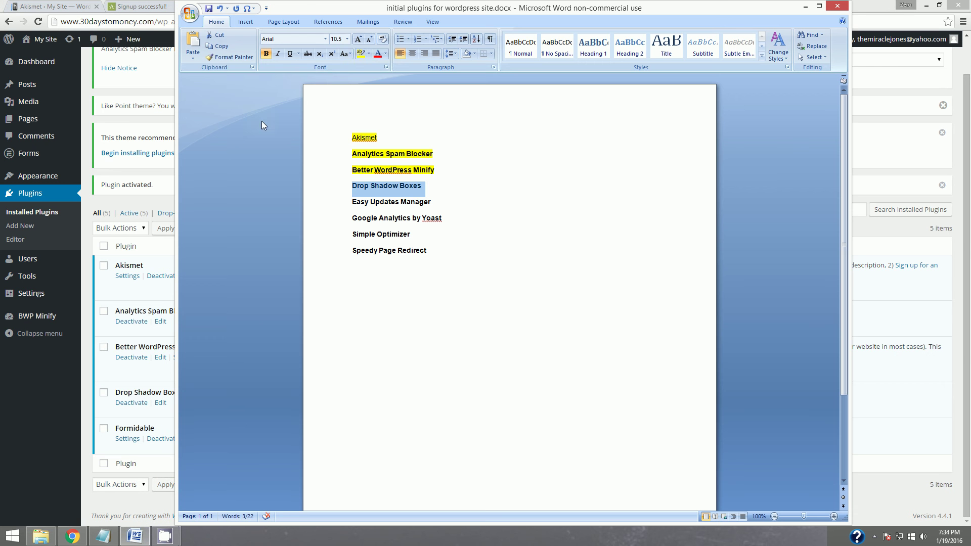
click(360, 55)
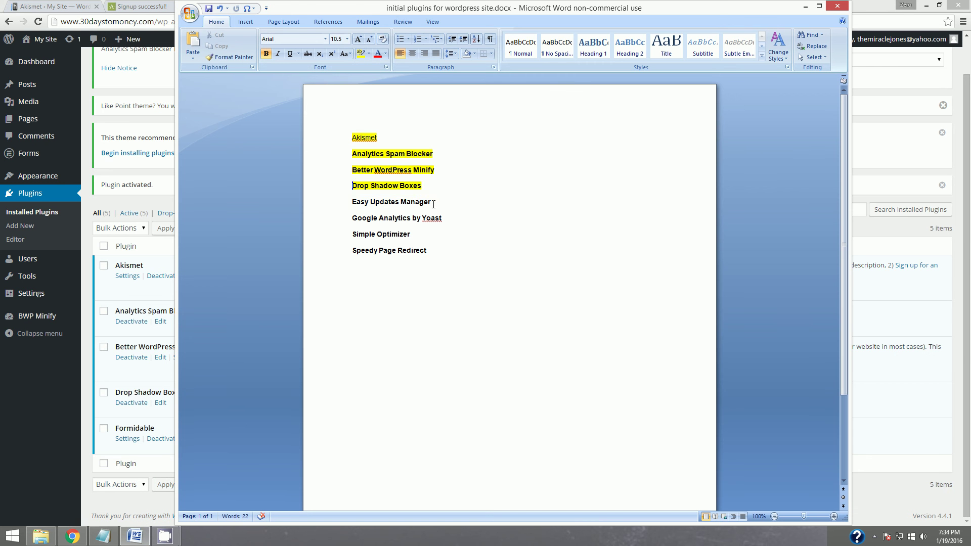
drag(434, 204, 352, 202)
key(ctrl+c)
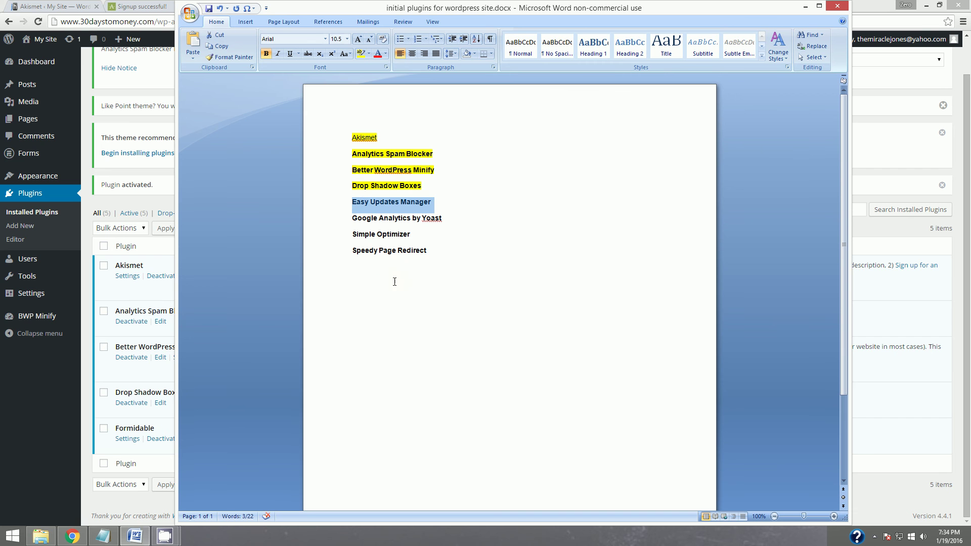
click(807, 9)
click(829, 208)
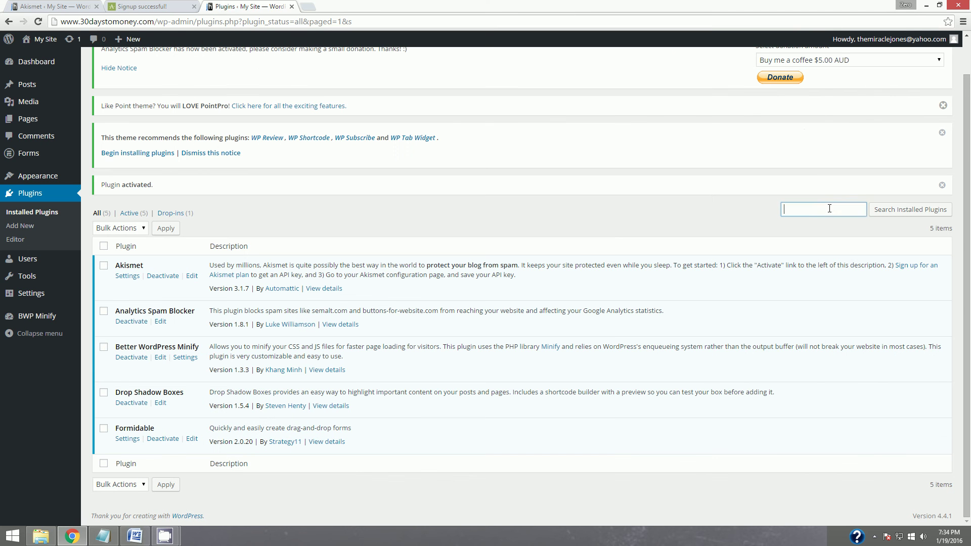
Search the installed plugins for Easy Updates Manager, then clear that search.
key(ctrl+v)
click(905, 209)
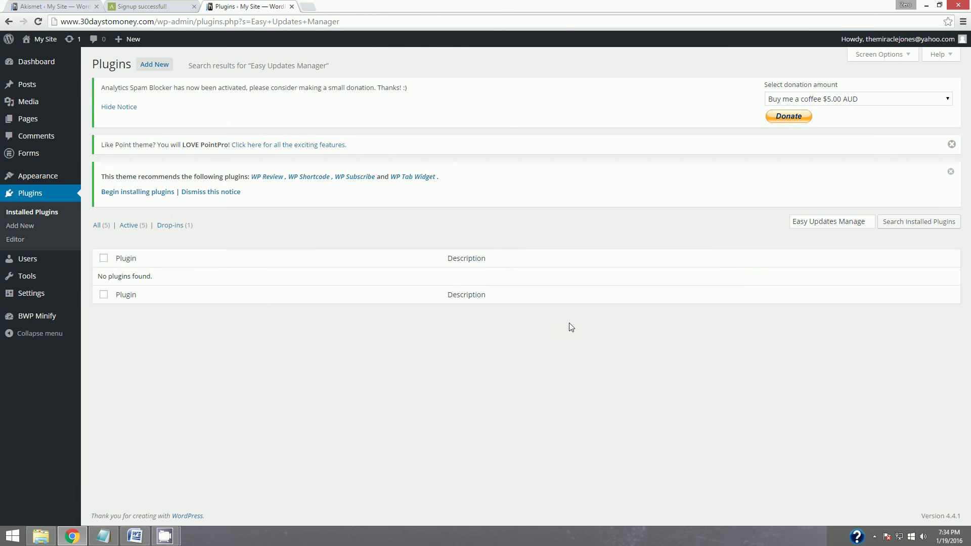
click(919, 222)
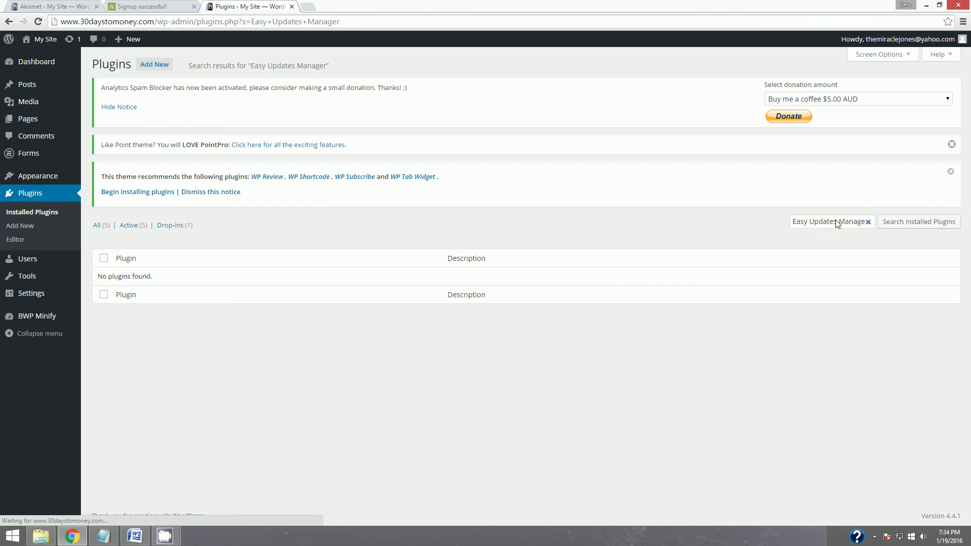
triple_click(837, 223)
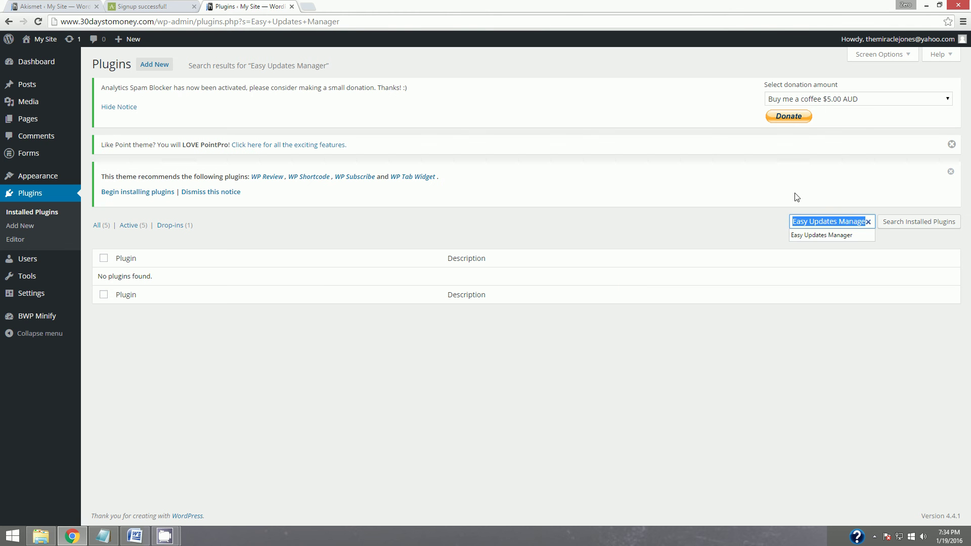
key(BackSpace)
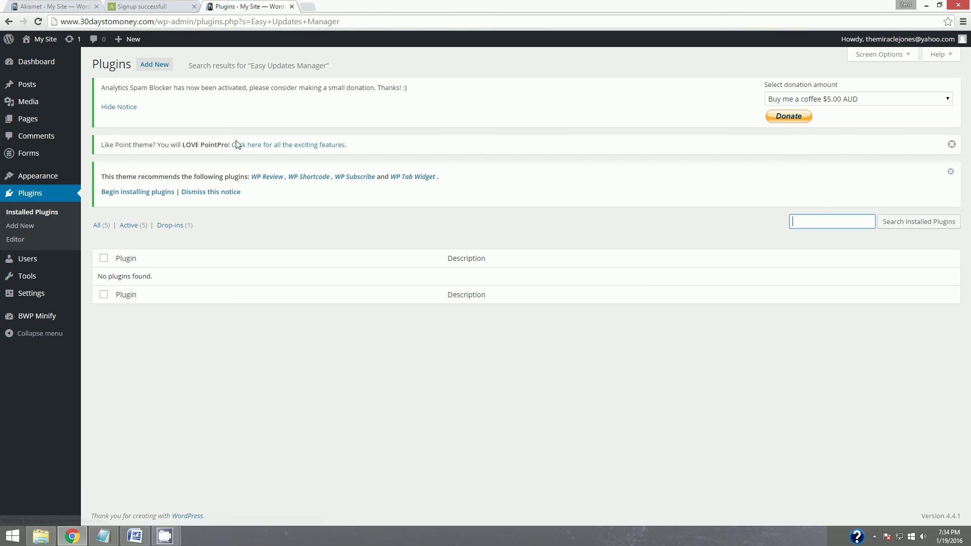
Find Easy Updates Manager in the plugin directory, then install and activate version 5.4.3.
click(157, 69)
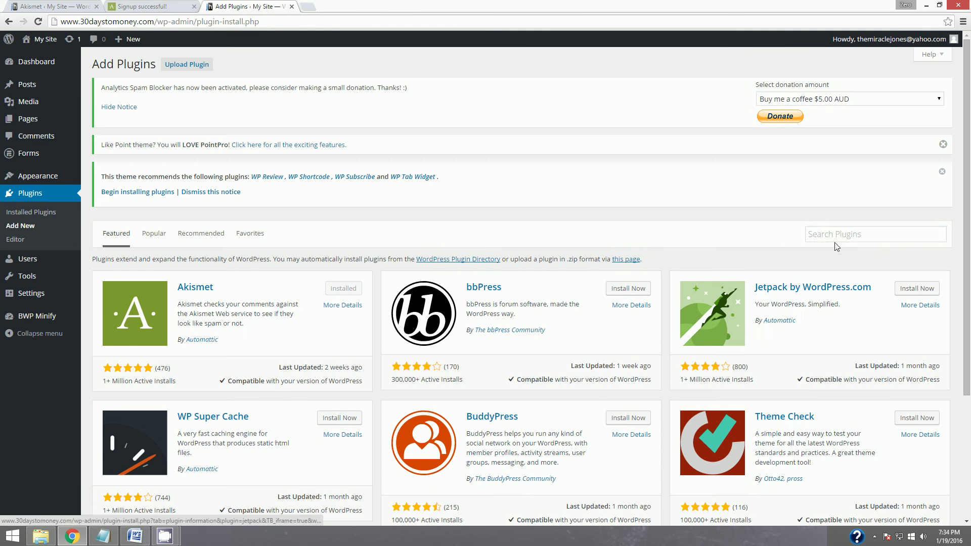
click(837, 235)
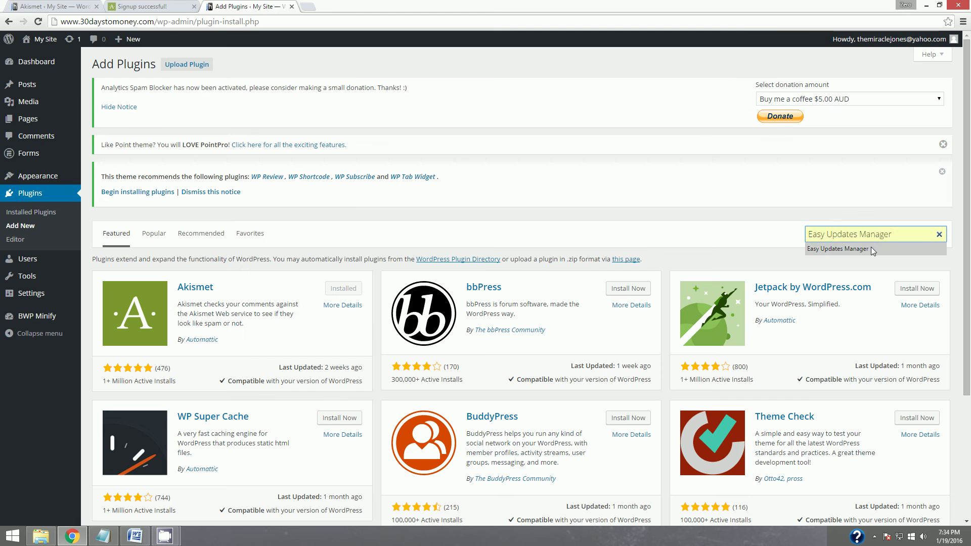
key(Return)
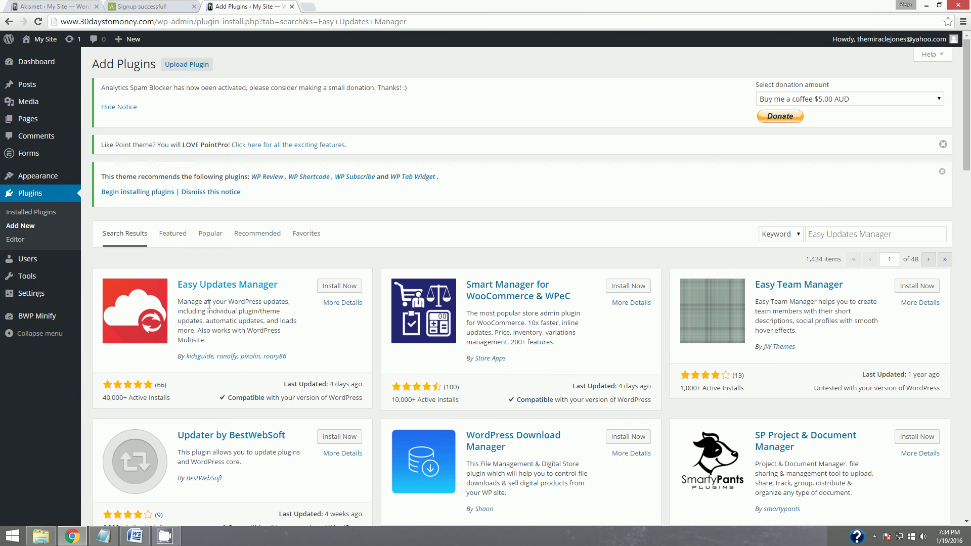
click(342, 287)
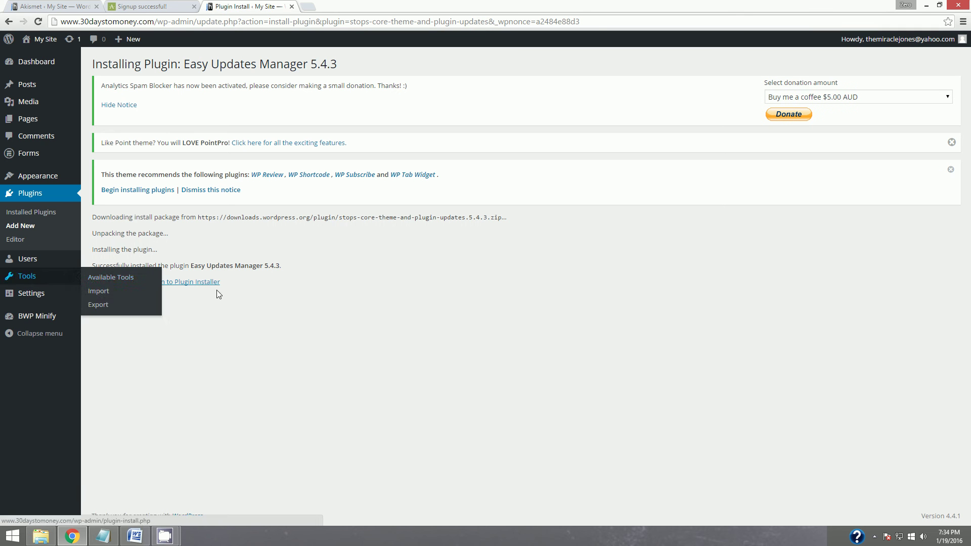
click(127, 286)
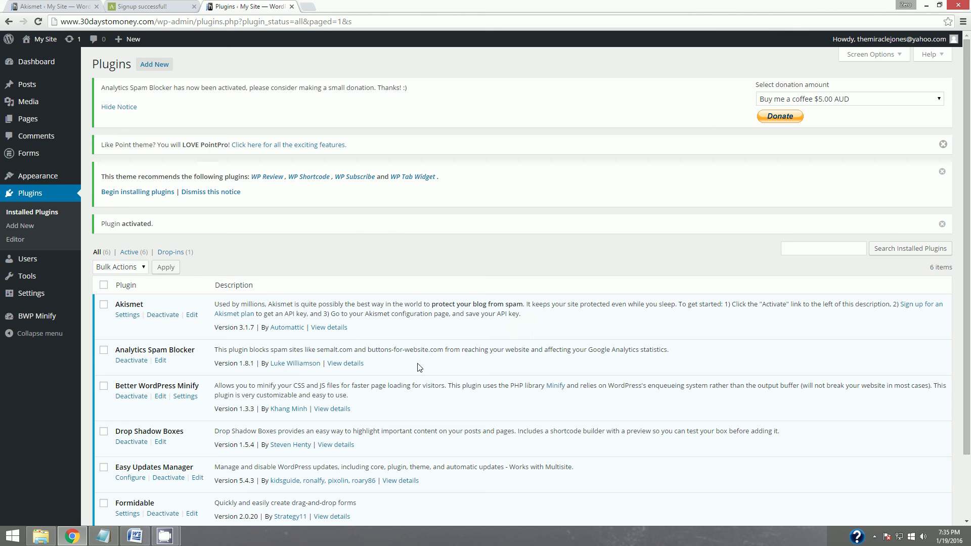
Highlight Easy Updates Manager yellow in the Word checklist, select the Google Analytics by Yoast line, and minimize Word.
click(135, 536)
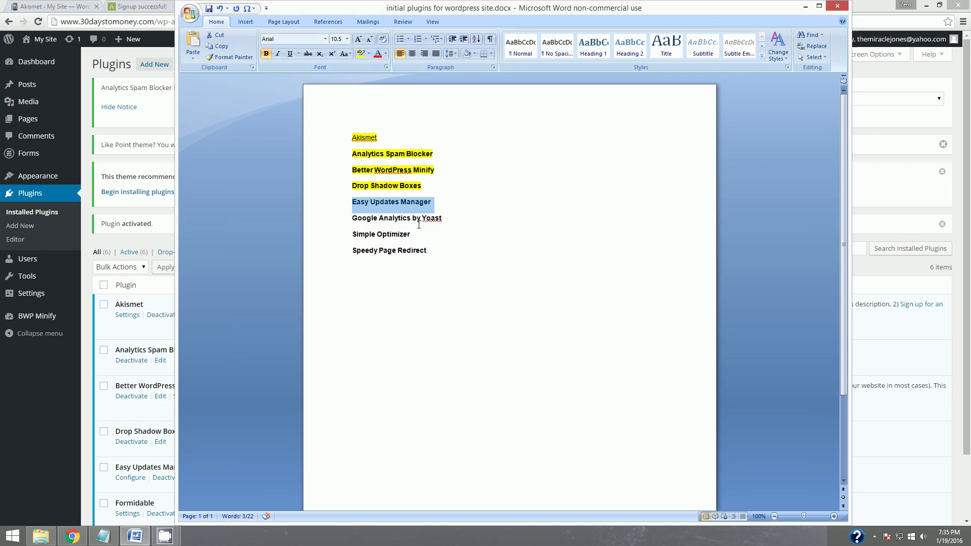
click(359, 54)
click(429, 218)
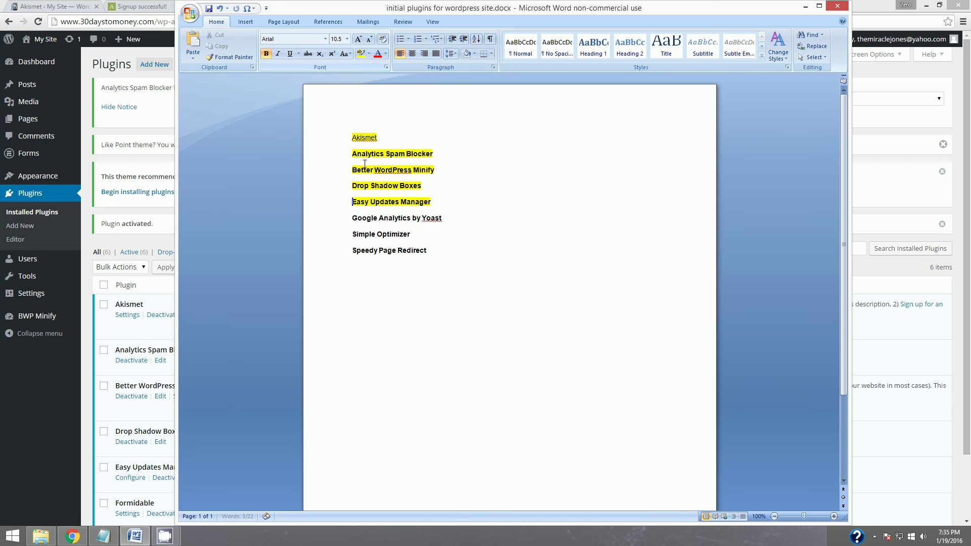
drag(444, 218, 351, 218)
key(ctrl+c)
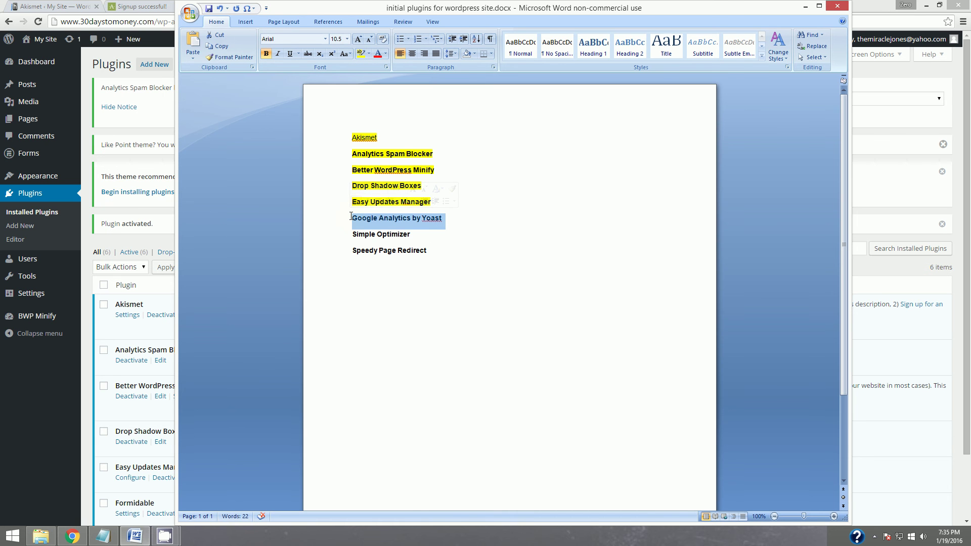
click(805, 7)
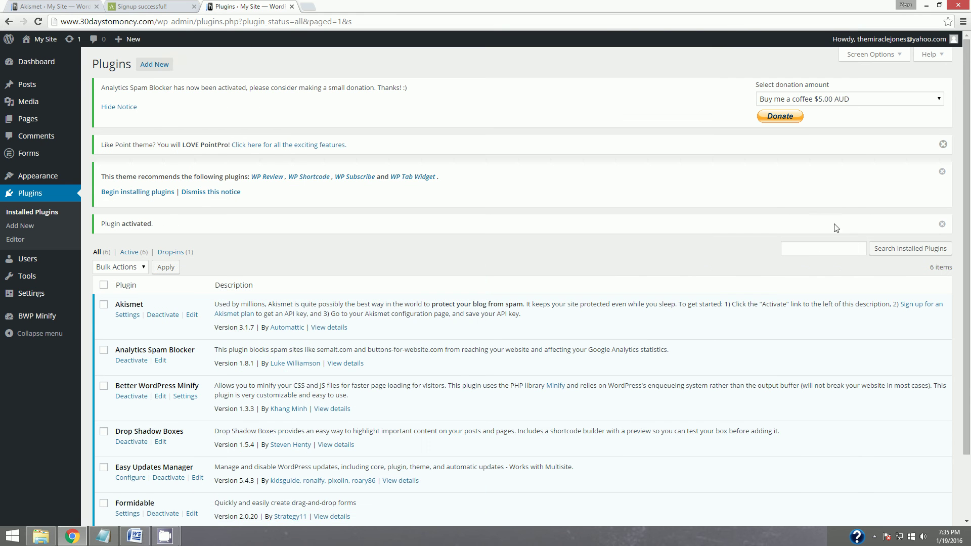
Search the plugin directory for Google Analytics by Yoast, then install and activate version 5.4.6.
click(167, 65)
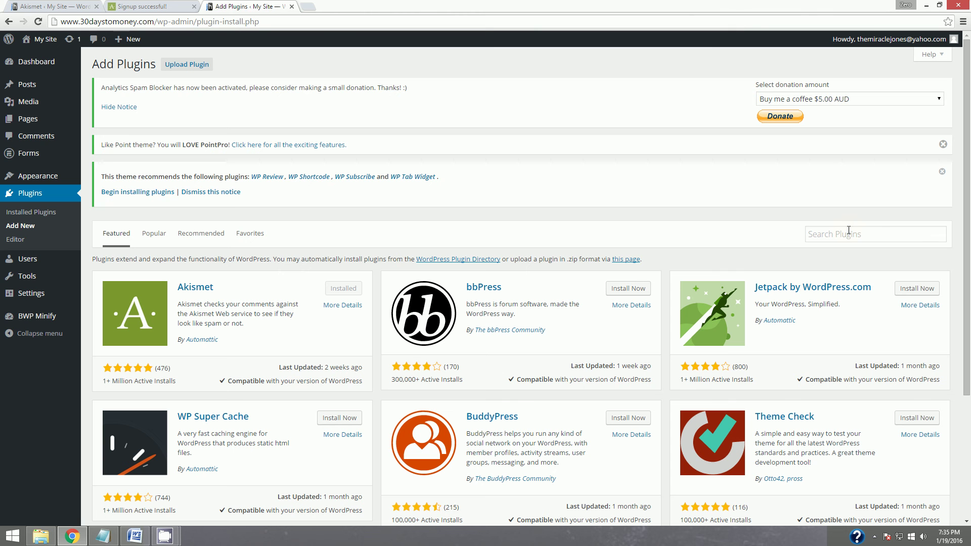
click(847, 235)
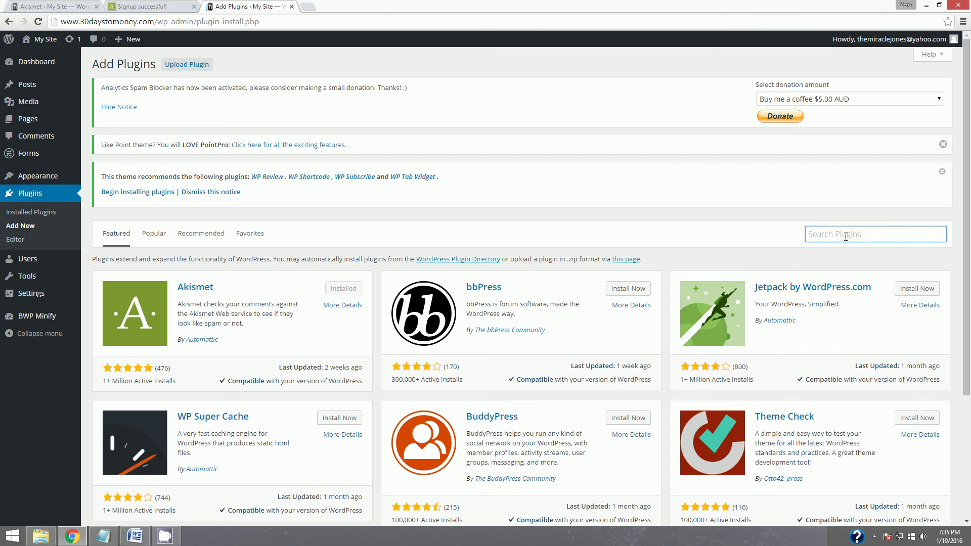
key(ctrl+v)
key(Return)
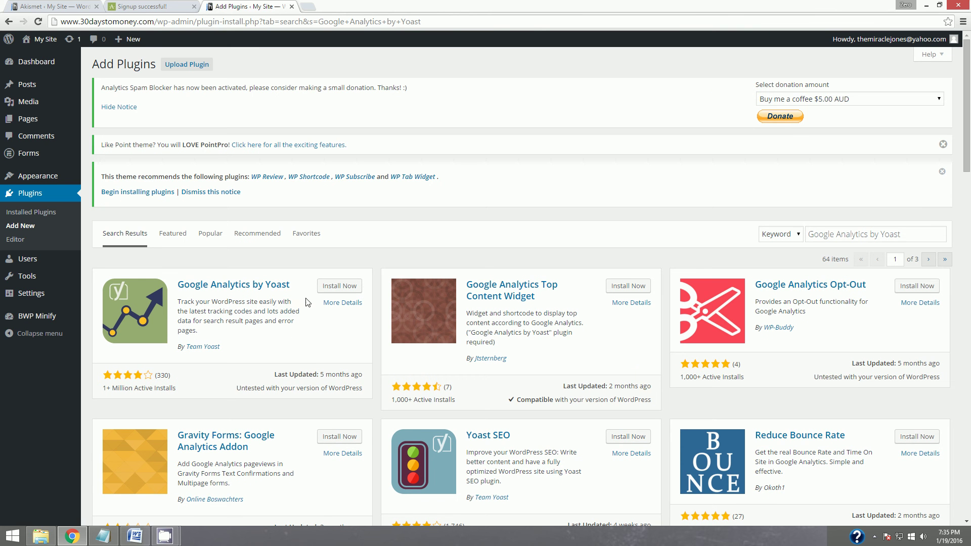
click(343, 287)
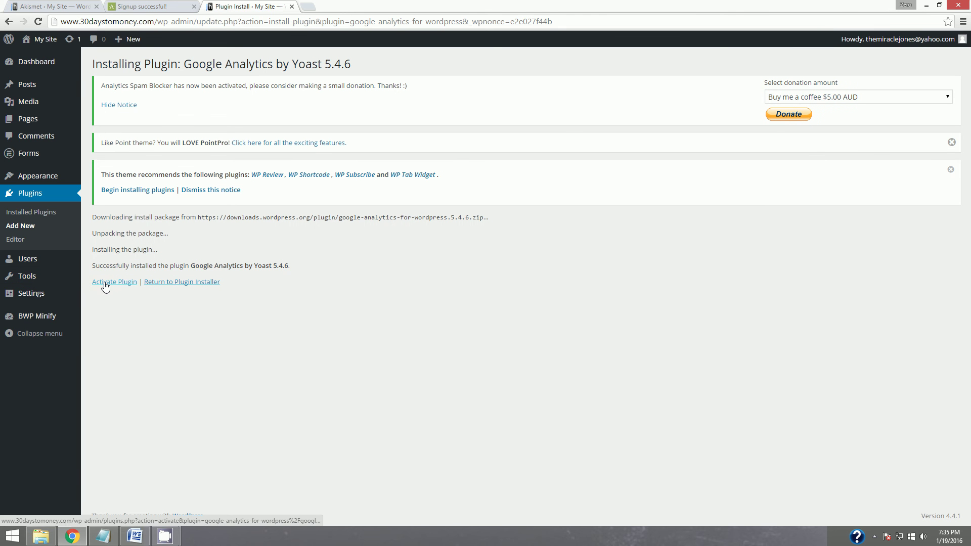
click(103, 281)
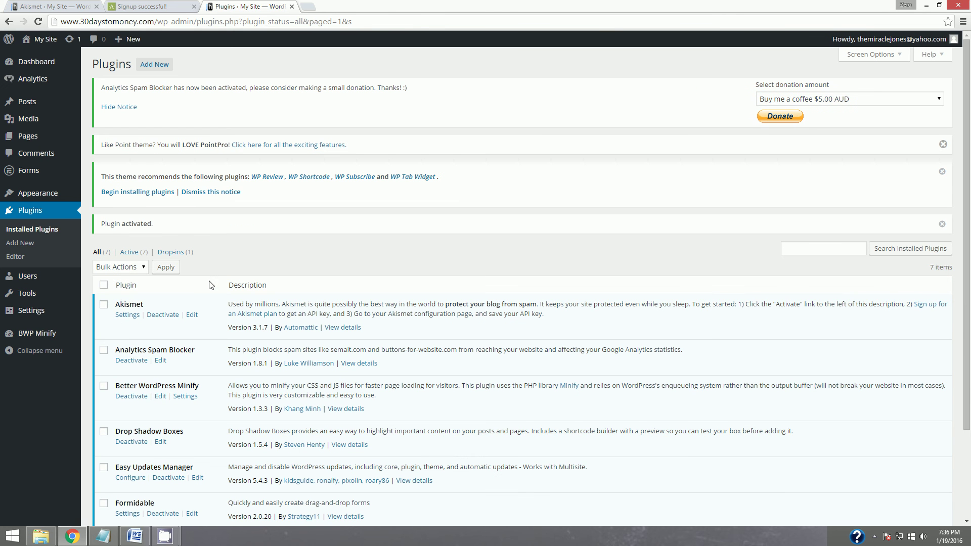
scroll(369, 323, down, 3)
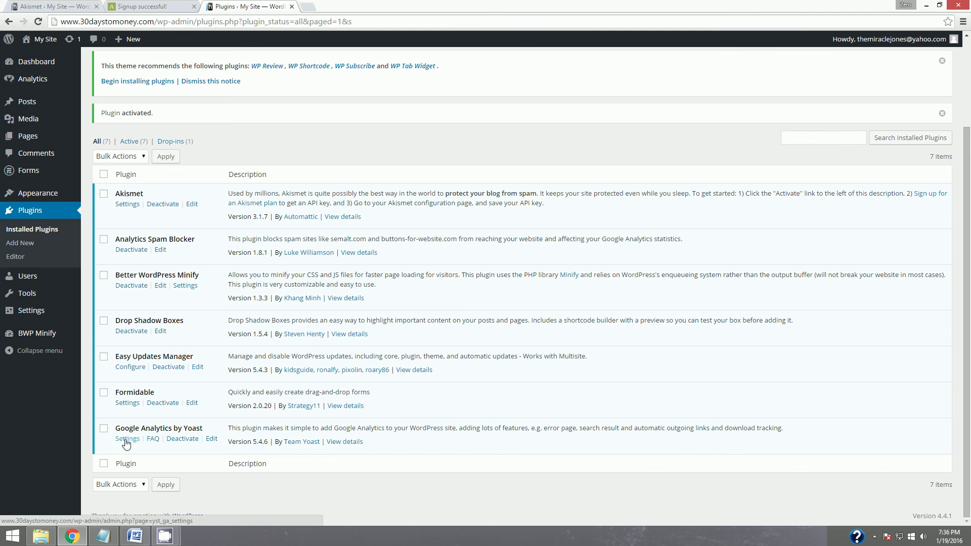
Open the Google Analytics by Yoast Settings page and review its General settings.
click(125, 440)
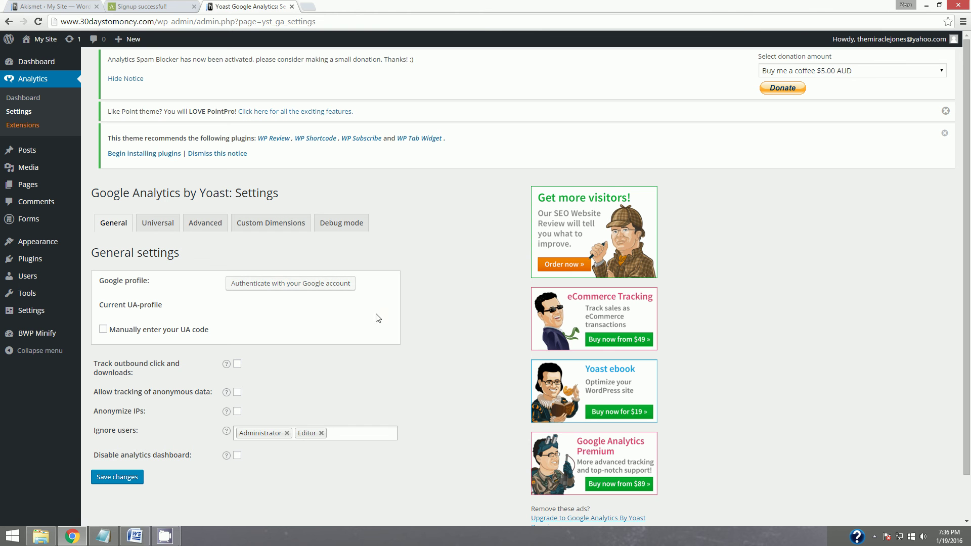
scroll(415, 400, down, 1)
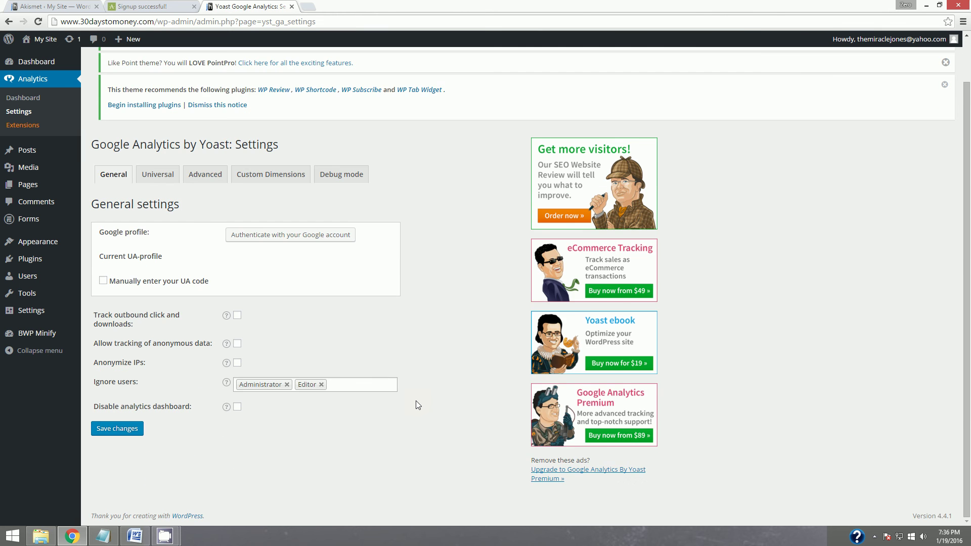
scroll(439, 328, up, 1)
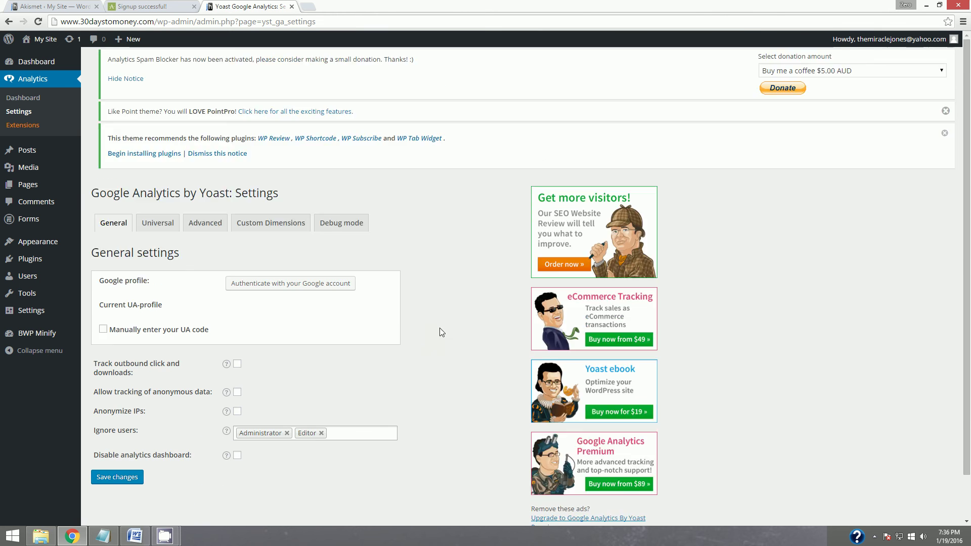
scroll(439, 327, down, 1)
scroll(439, 328, up, 1)
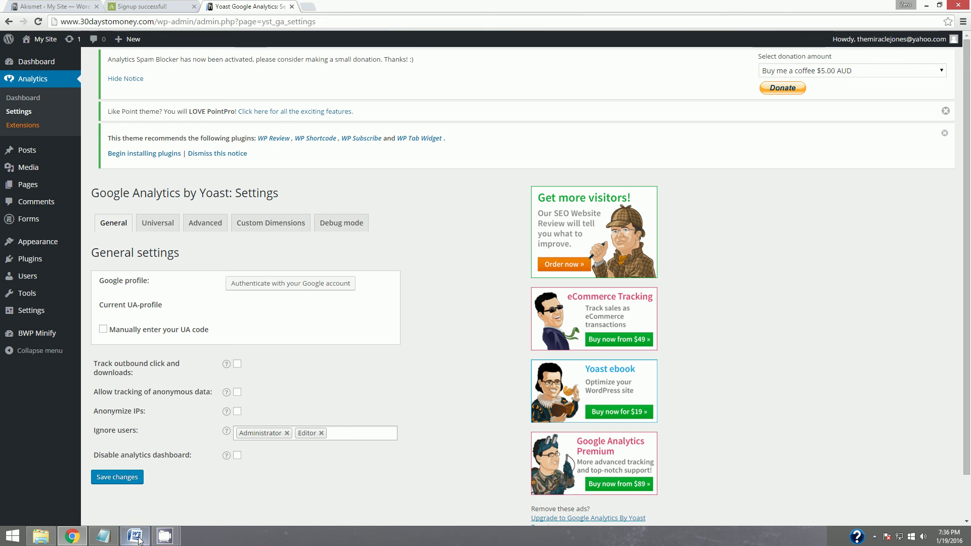
mouse_move(139, 540)
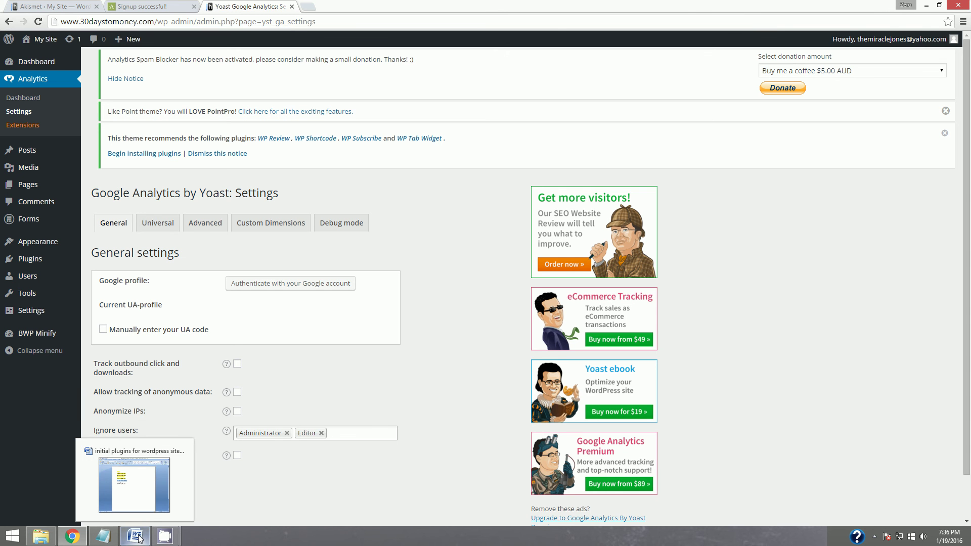
Highlight the Google Analytics by Yoast line yellow in the Word checklist, then minimize Word.
click(136, 537)
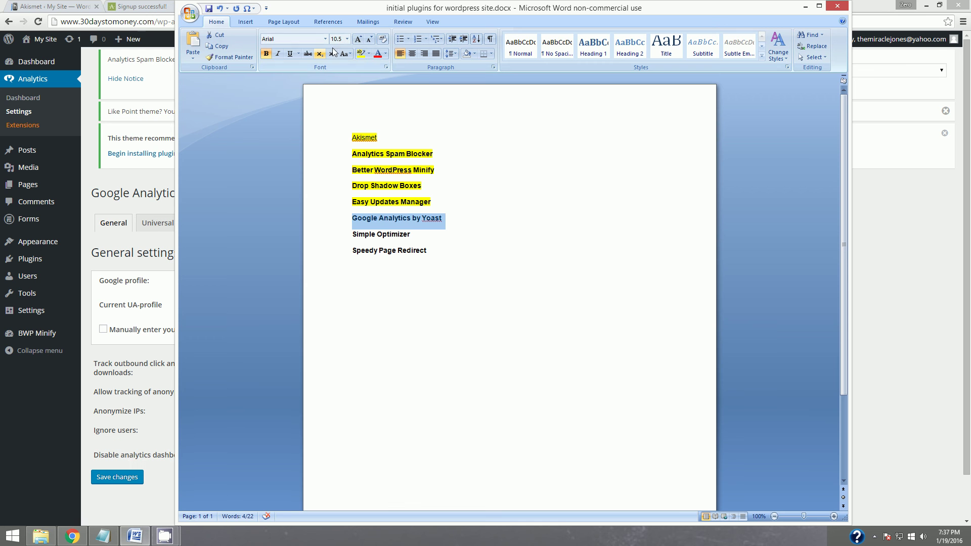
click(360, 54)
key(Left)
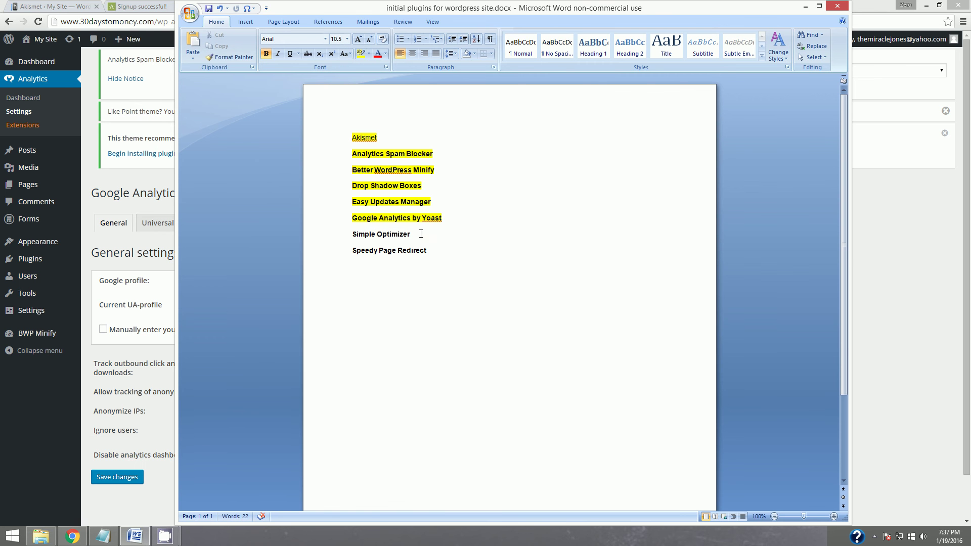
click(805, 7)
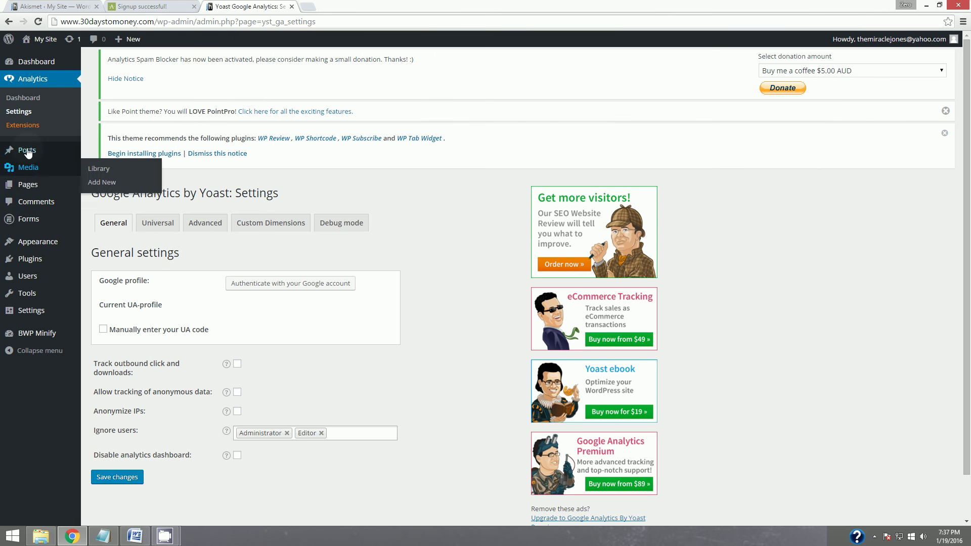
Search the plugin directory for 'Simple Optimizer' and install version 1.2.7.
mouse_move(30, 260)
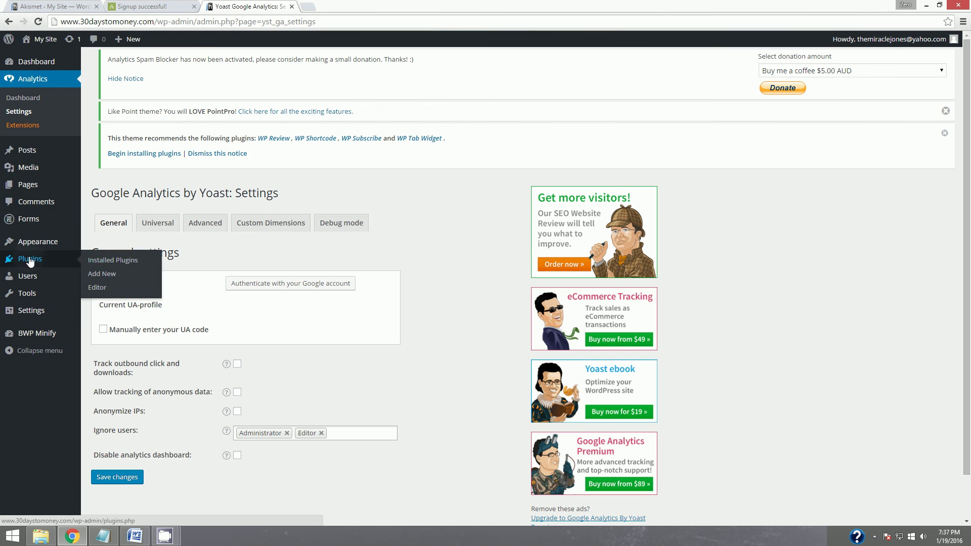
click(119, 261)
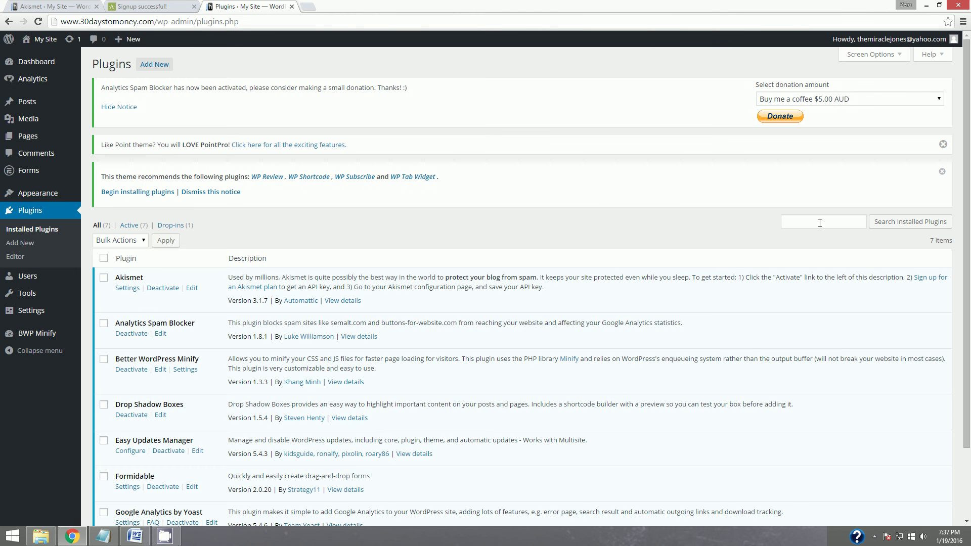
click(820, 222)
click(154, 68)
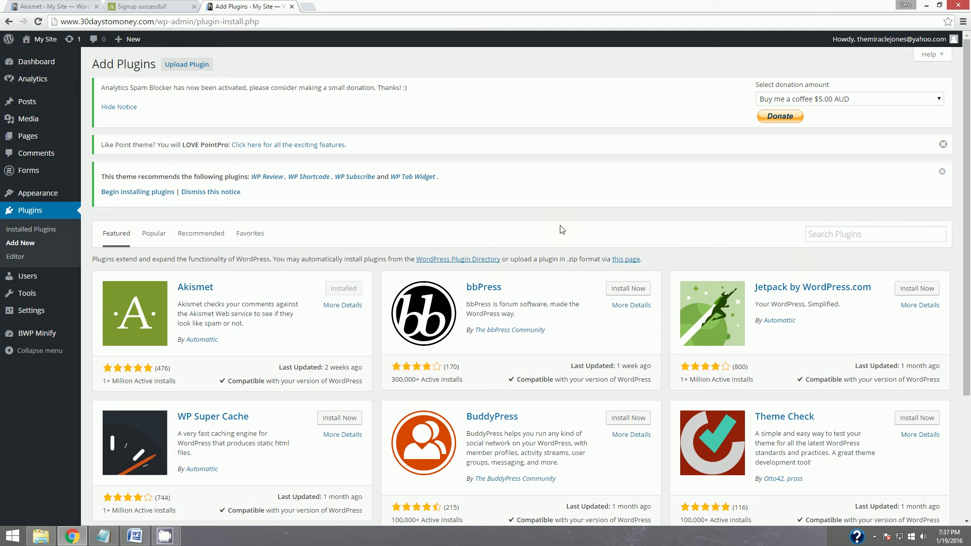
click(874, 234)
text(Google Analytics by Yoast)
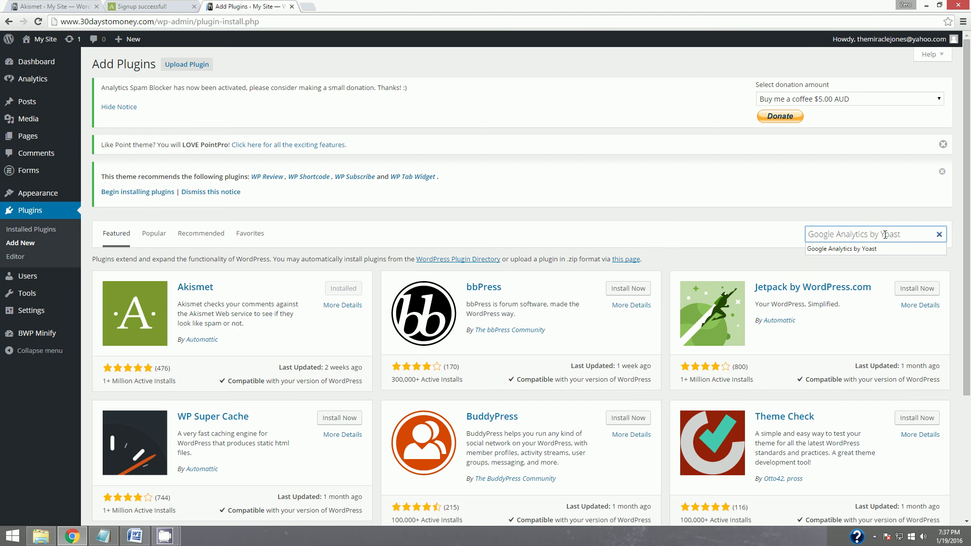
key(ctrl+a)
text(Simp)
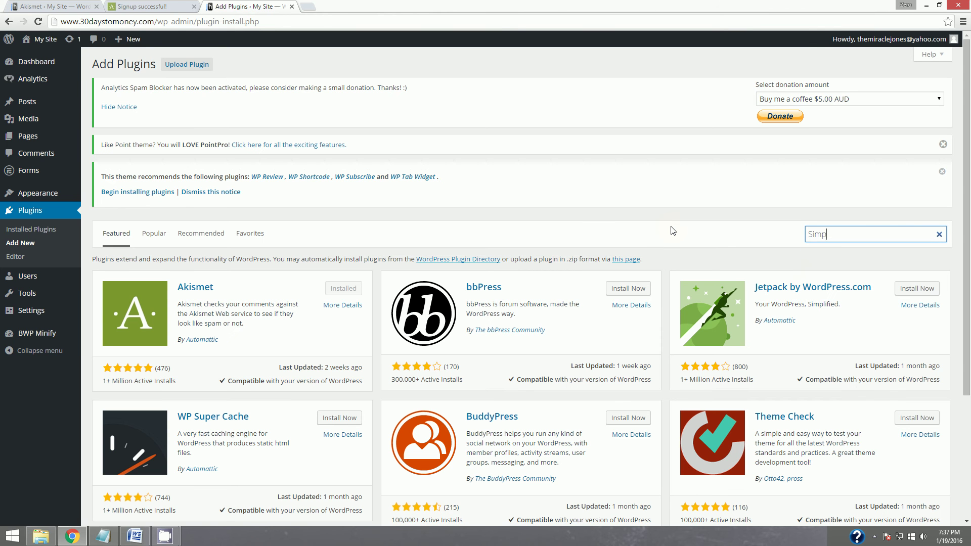
text(le Optimizer)
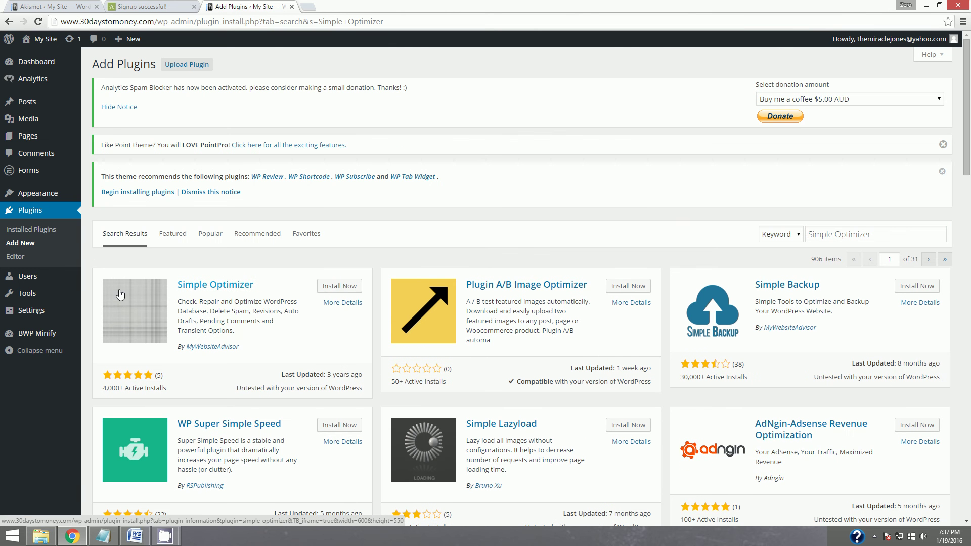
click(346, 289)
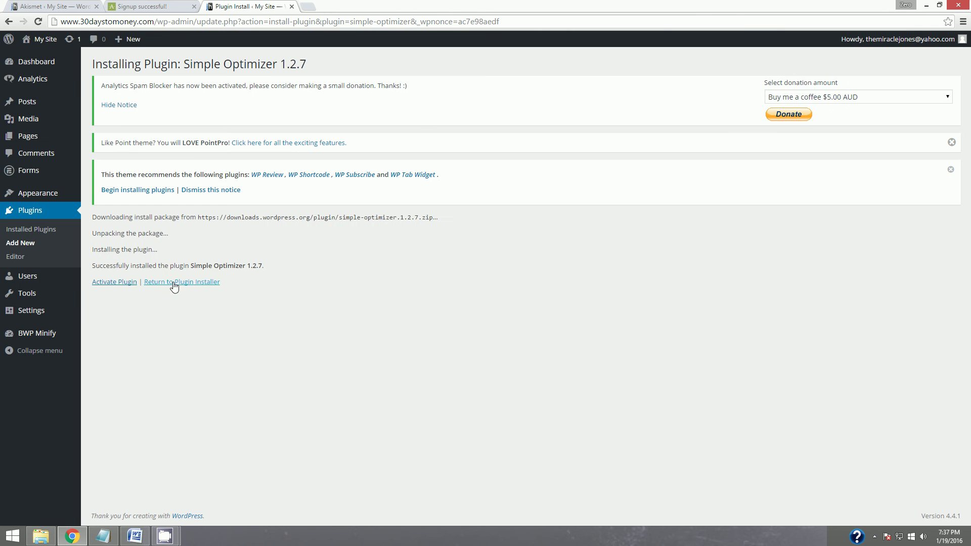
Activate Simple Optimizer and check it in the Installed Plugins list of eight active plugins.
click(119, 283)
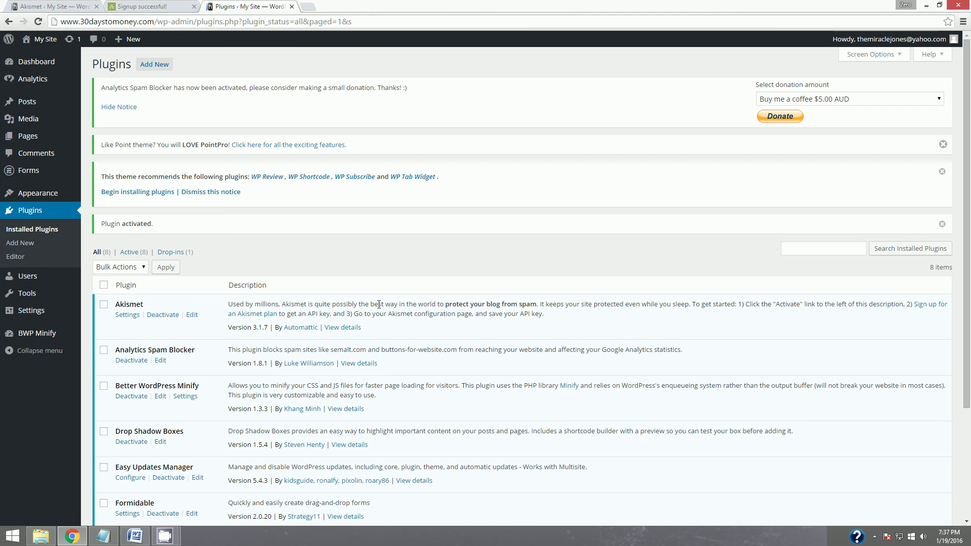
scroll(395, 403, down, 2)
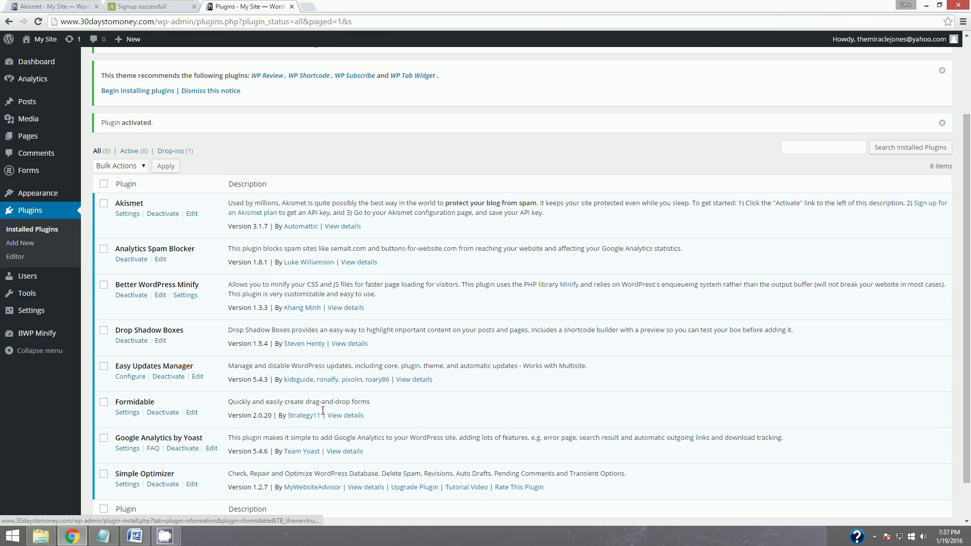
scroll(411, 385, down, 1)
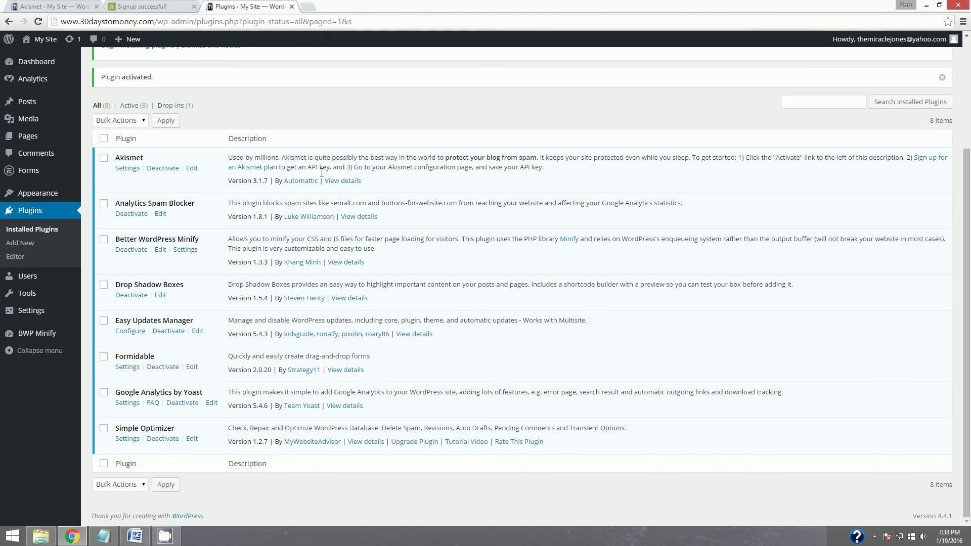
Highlight Simple Optimizer yellow in the Word checklist, select the Speedy Page Redirect line, and minimize Word.
click(142, 538)
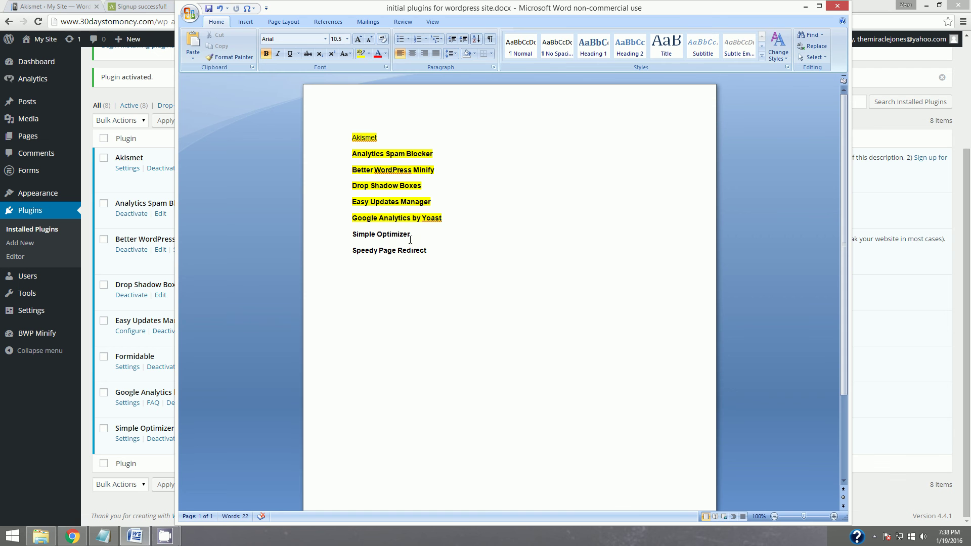
drag(410, 236, 354, 236)
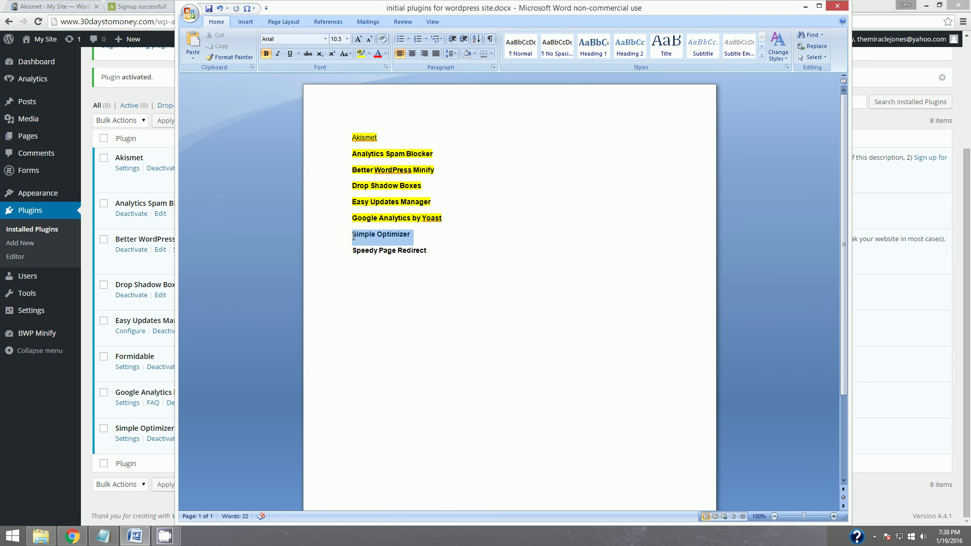
click(361, 53)
triple_click(428, 253)
key(ctrl+c)
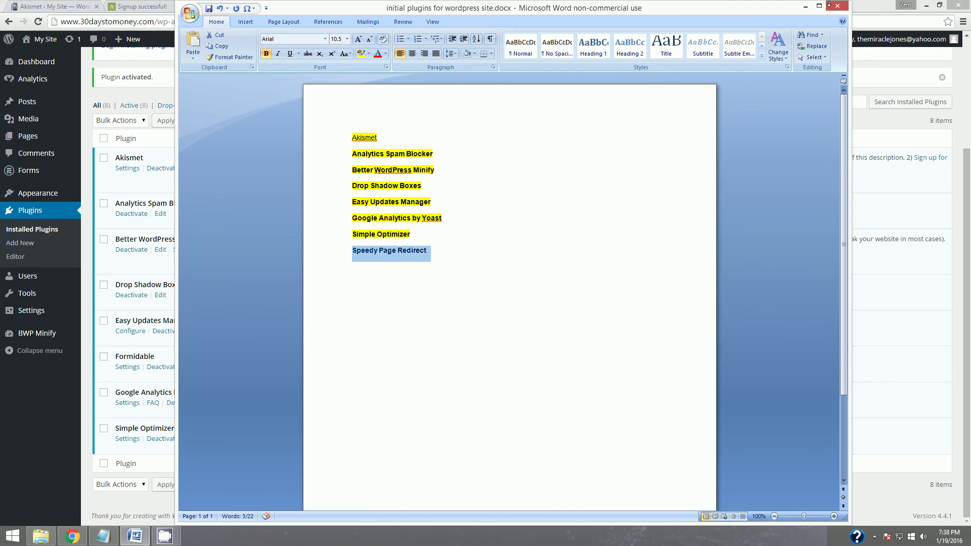
click(805, 7)
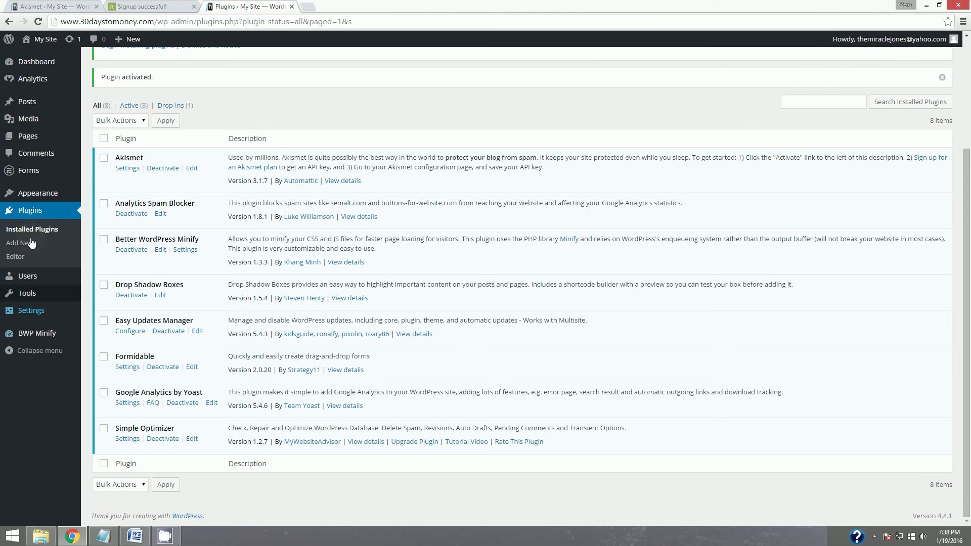
Search the plugin directory for Speedy Page Redirect, then install and activate version 0.4.1.
scroll(217, 190, up, 3)
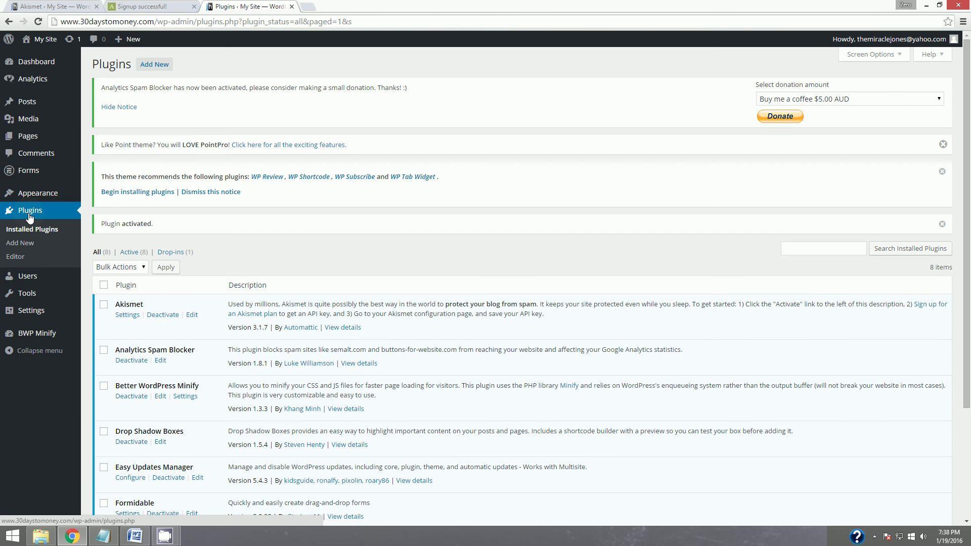
click(156, 66)
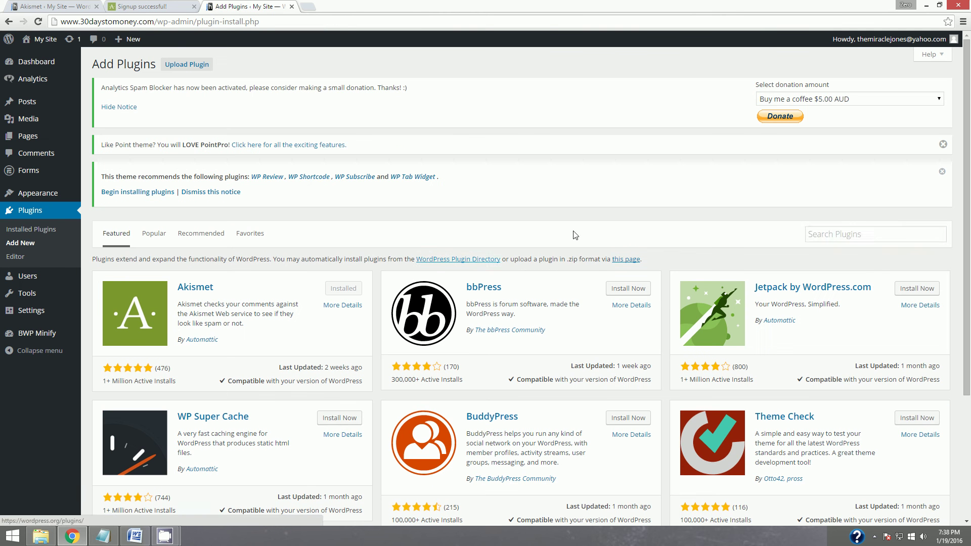
click(845, 240)
key(ctrl+v)
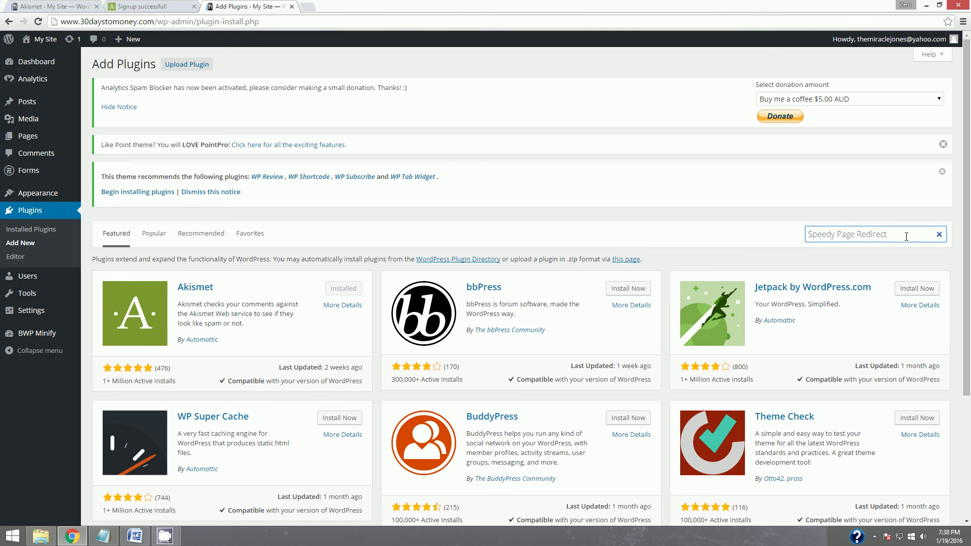
key(Return)
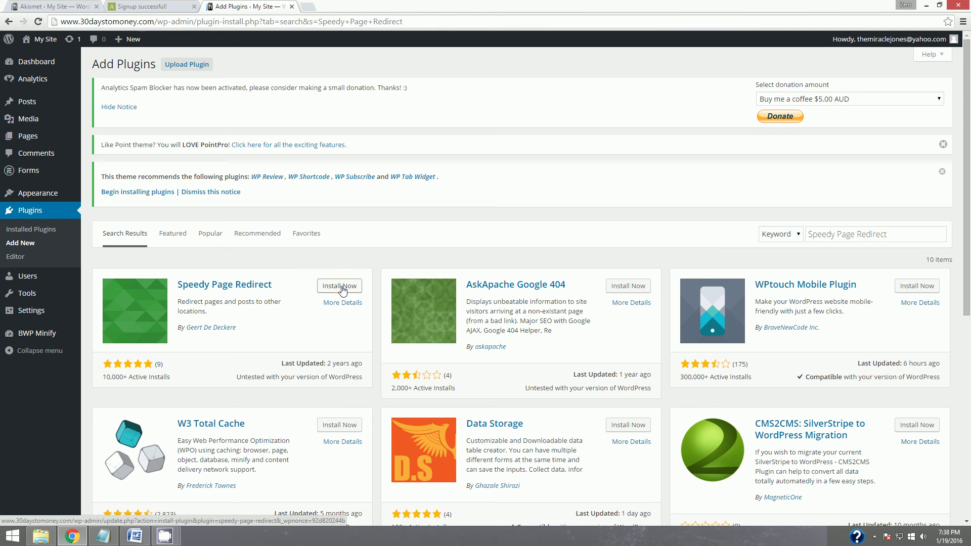
click(342, 289)
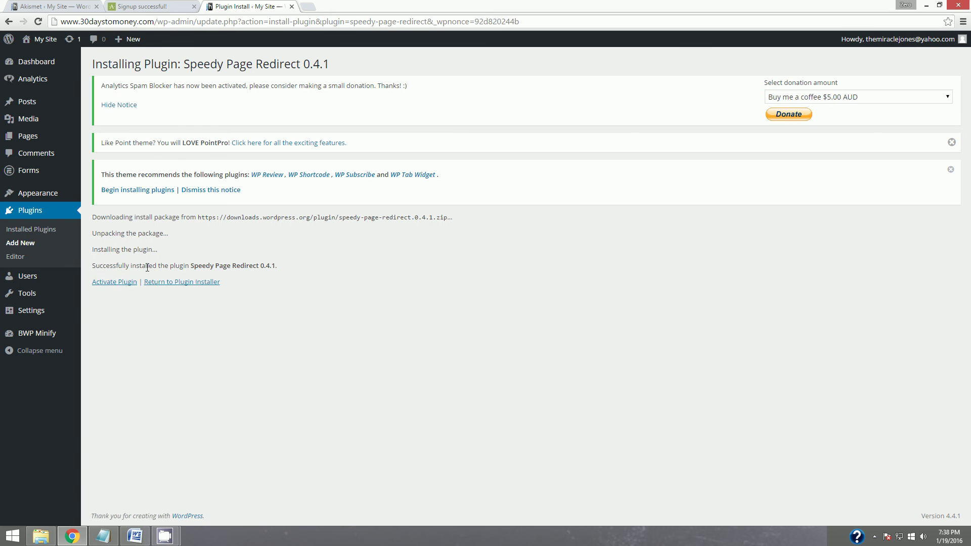
click(125, 283)
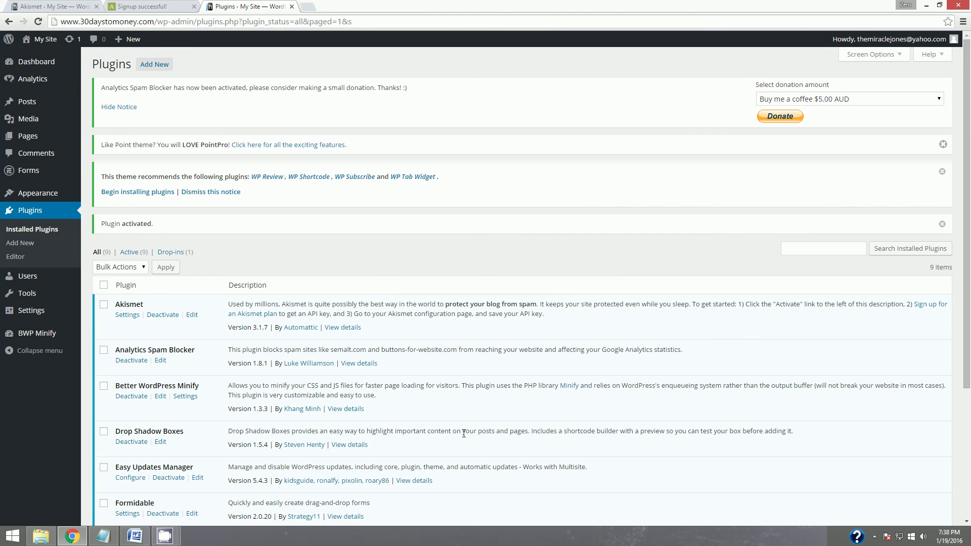
Mark Speedy Page Redirect with yellow highlight in the Word plugin checklist, then minimize Word.
scroll(465, 437, down, 4)
scroll(463, 435, up, 4)
scroll(463, 436, down, 4)
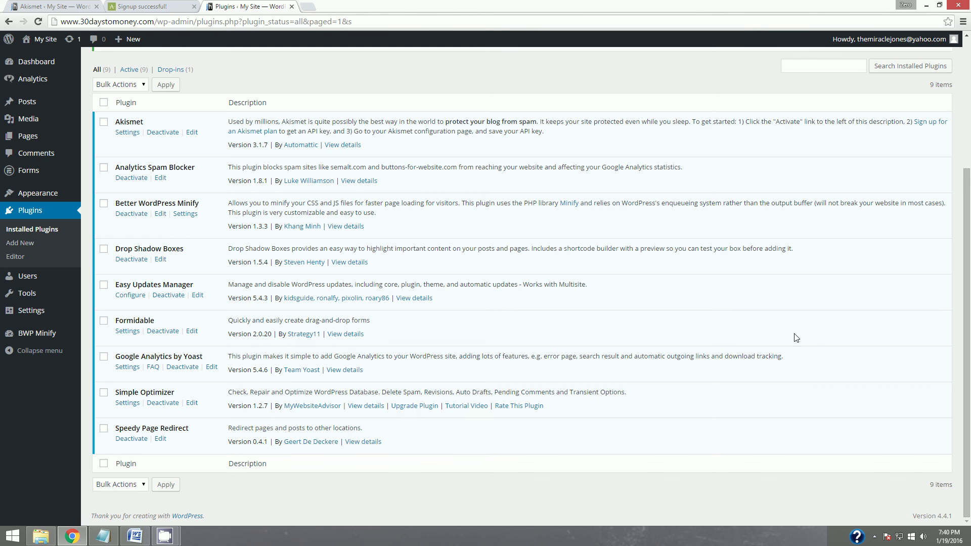
click(132, 536)
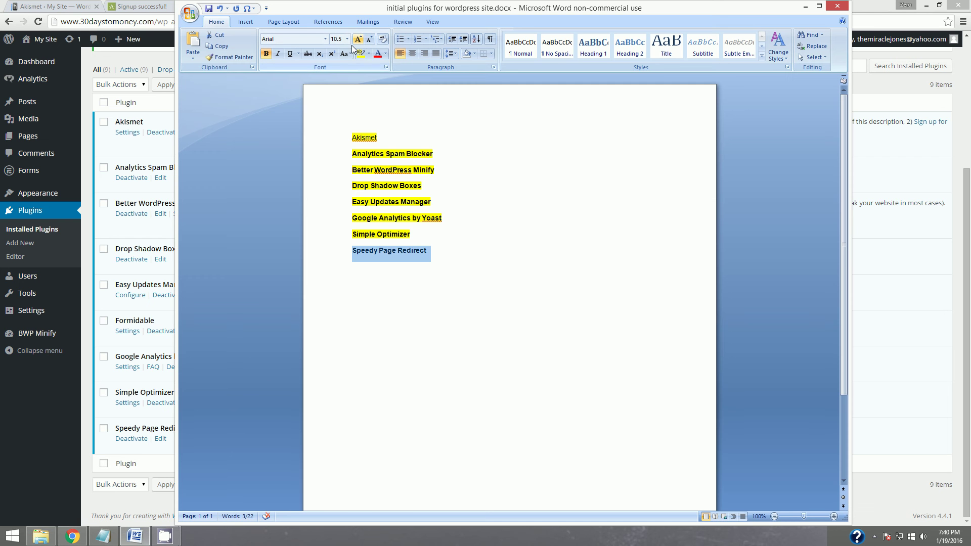
click(362, 55)
click(659, 130)
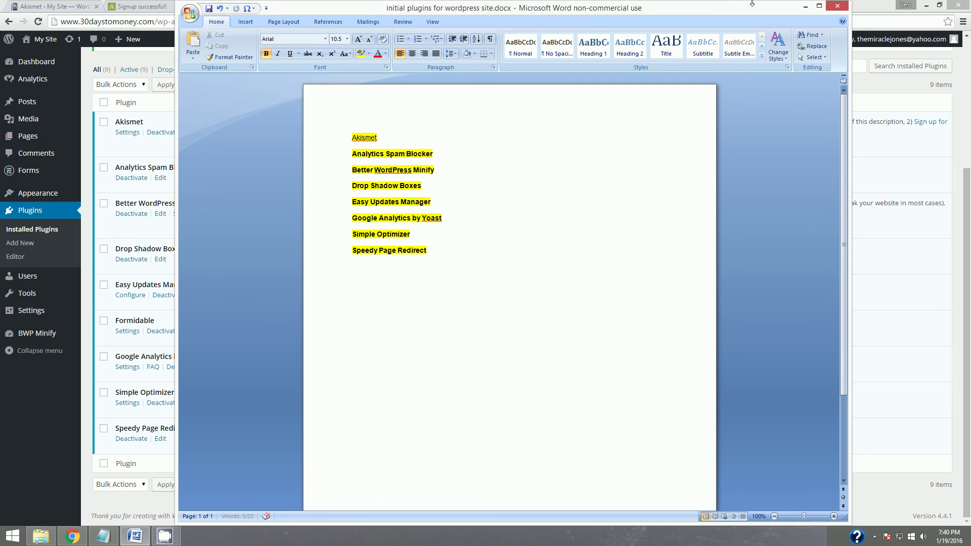
click(805, 6)
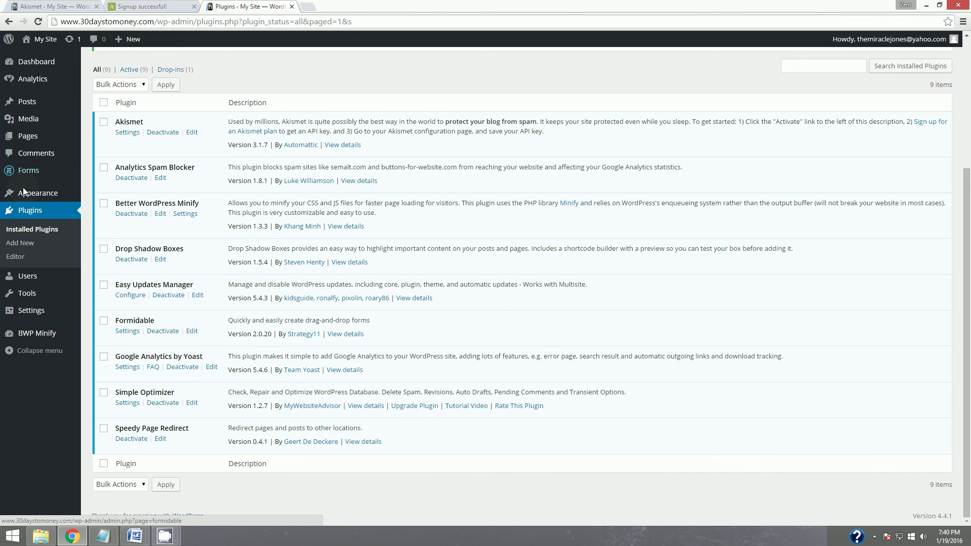
Search the plugin directory for 'SEO yoast', then install and activate Yoast SEO.
click(22, 244)
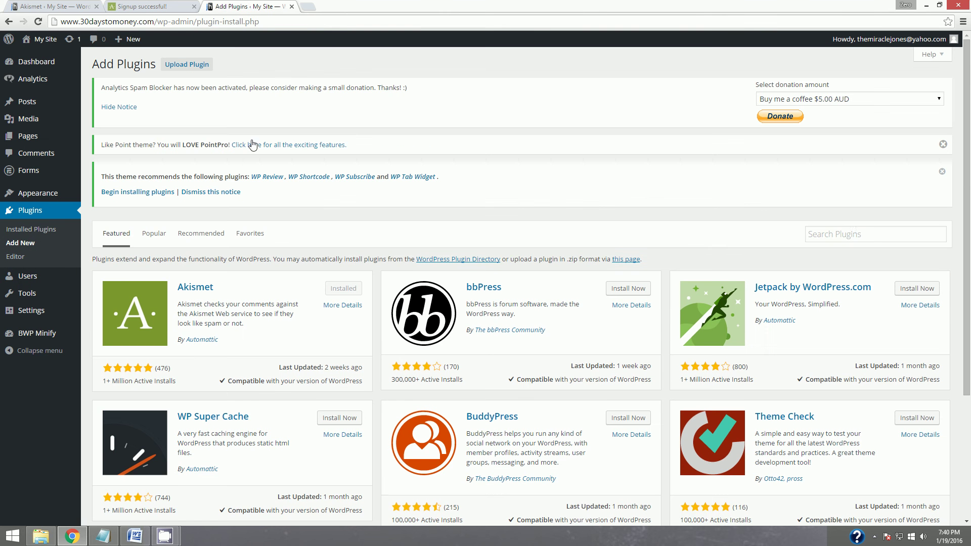
click(838, 234)
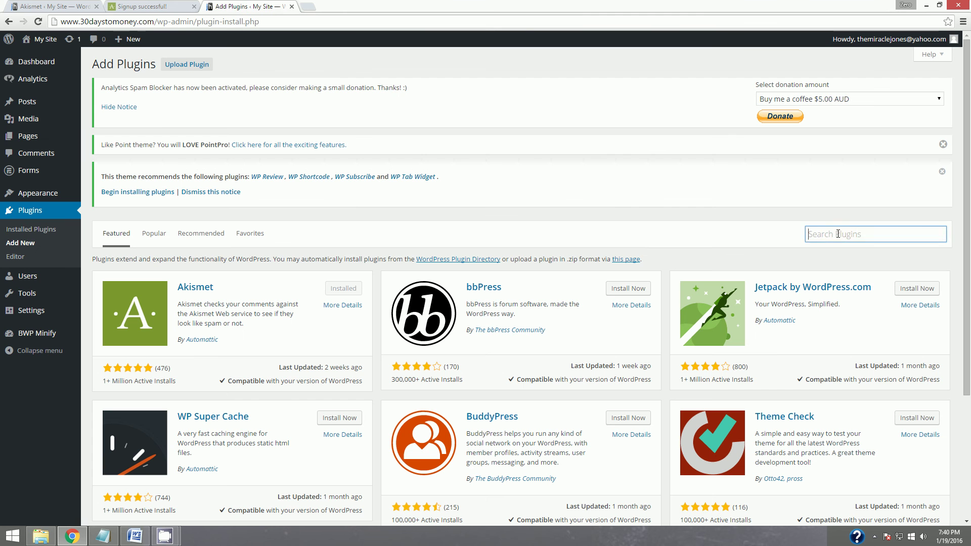
text(SEO yuoast)
key(BackSpace)
key(BackSpace)
key(BackSpace)
key(BackSpace)
key(BackSpace)
text(oast)
key(Return)
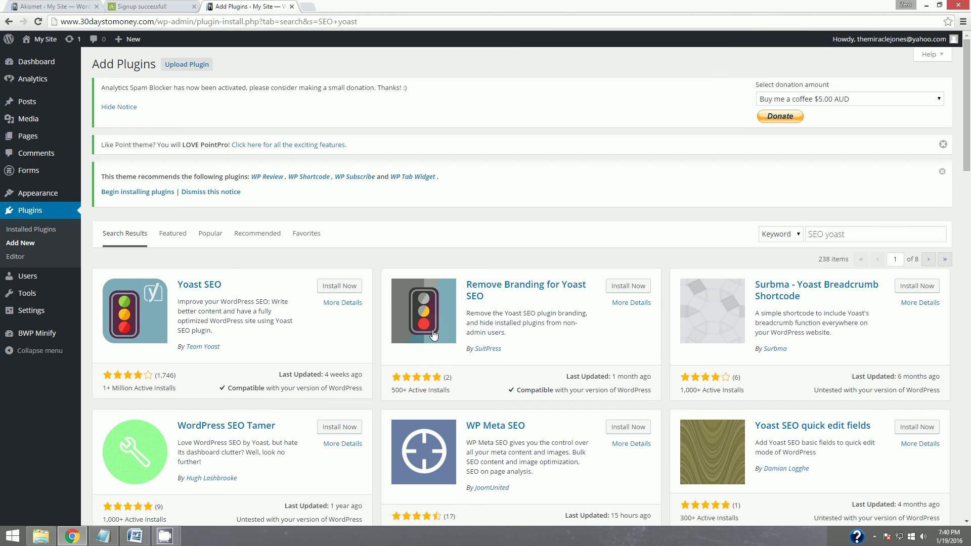
click(347, 286)
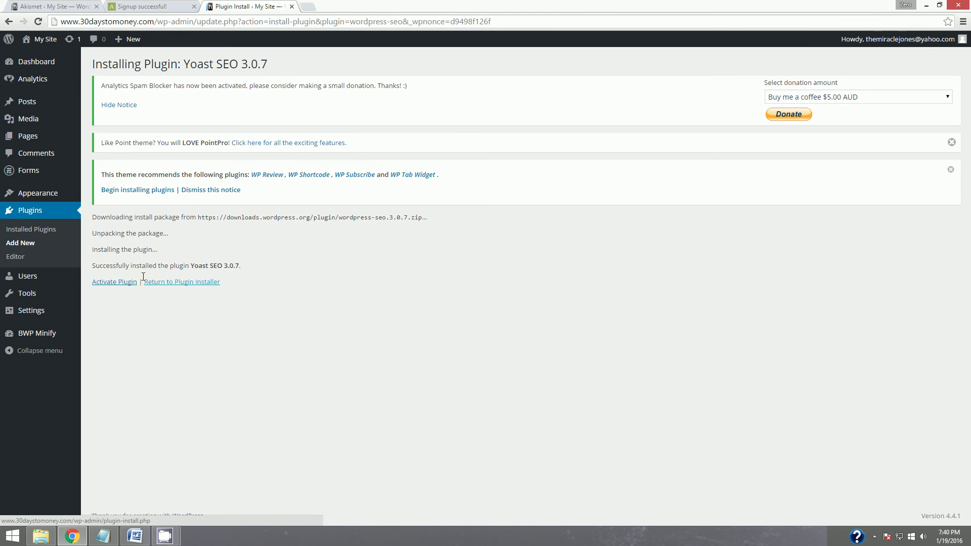
click(103, 281)
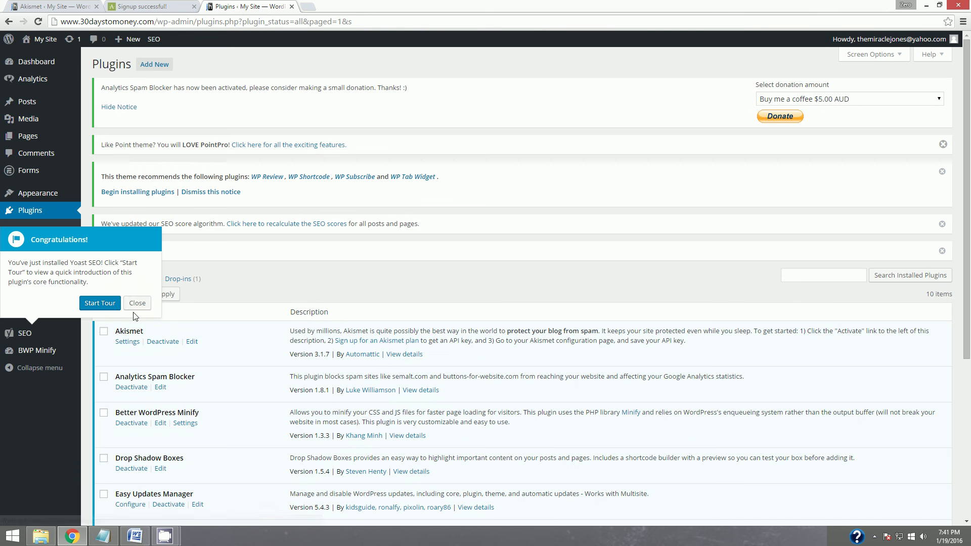
Dismiss the Yoast SEO welcome tour and confirm ten active plugins, Akismet through Yoast SEO 3.0.7.
click(137, 303)
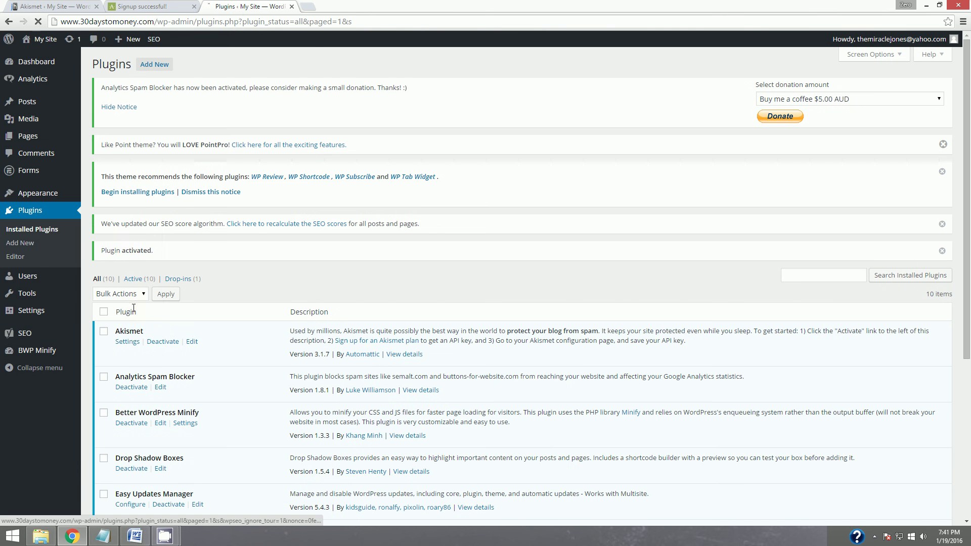
scroll(226, 361, down, 5)
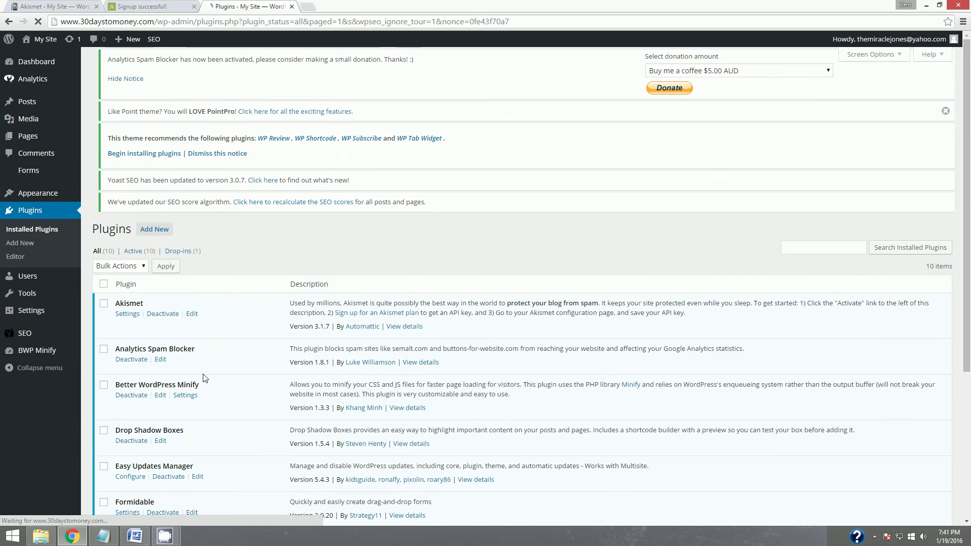
scroll(333, 419, down, 5)
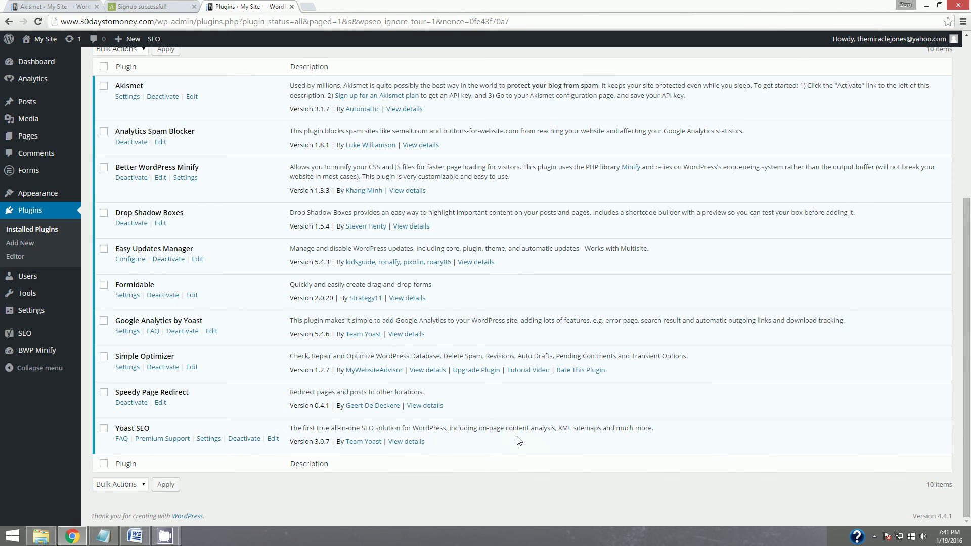
scroll(518, 441, up, 1)
scroll(519, 440, down, 1)
scroll(442, 420, up, 1)
scroll(450, 412, down, 1)
mouse_move(169, 539)
click(162, 514)
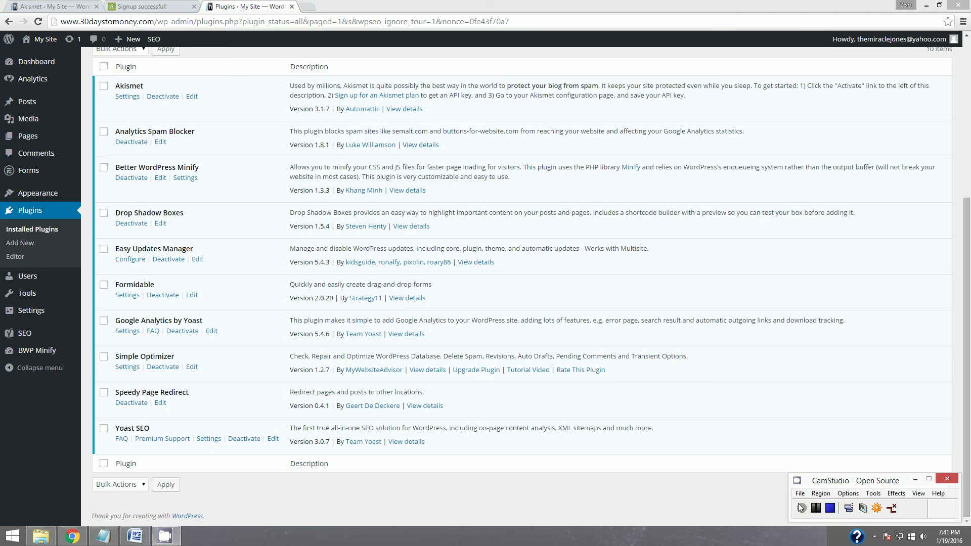